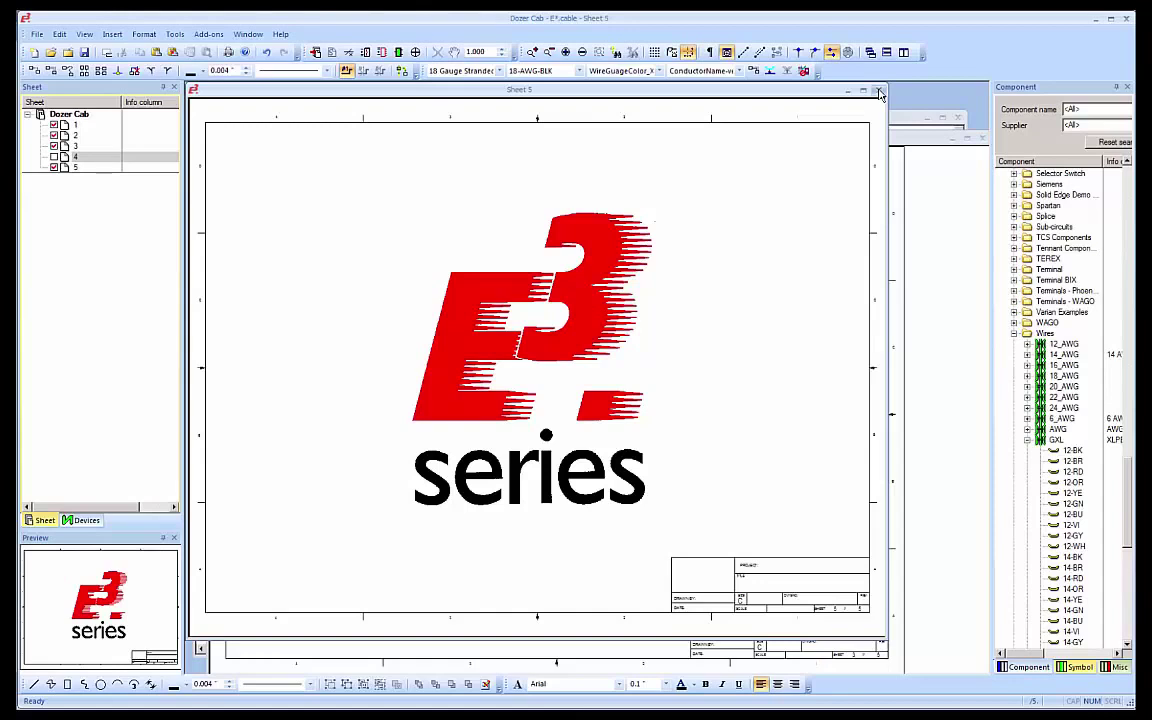
# Step: Close Sheet 5 and view the 3D image of the dozer cab in the photo viewer, closing the image again
pyautogui.click(879, 92)
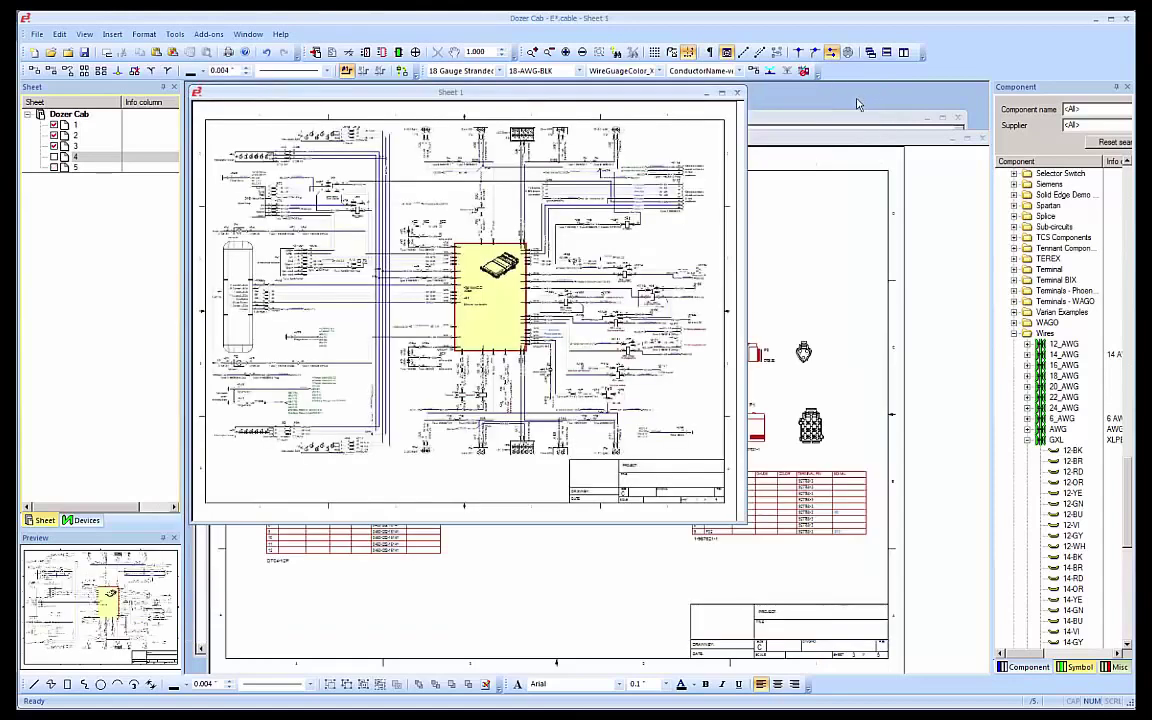
pyautogui.doubleClick(645, 262)
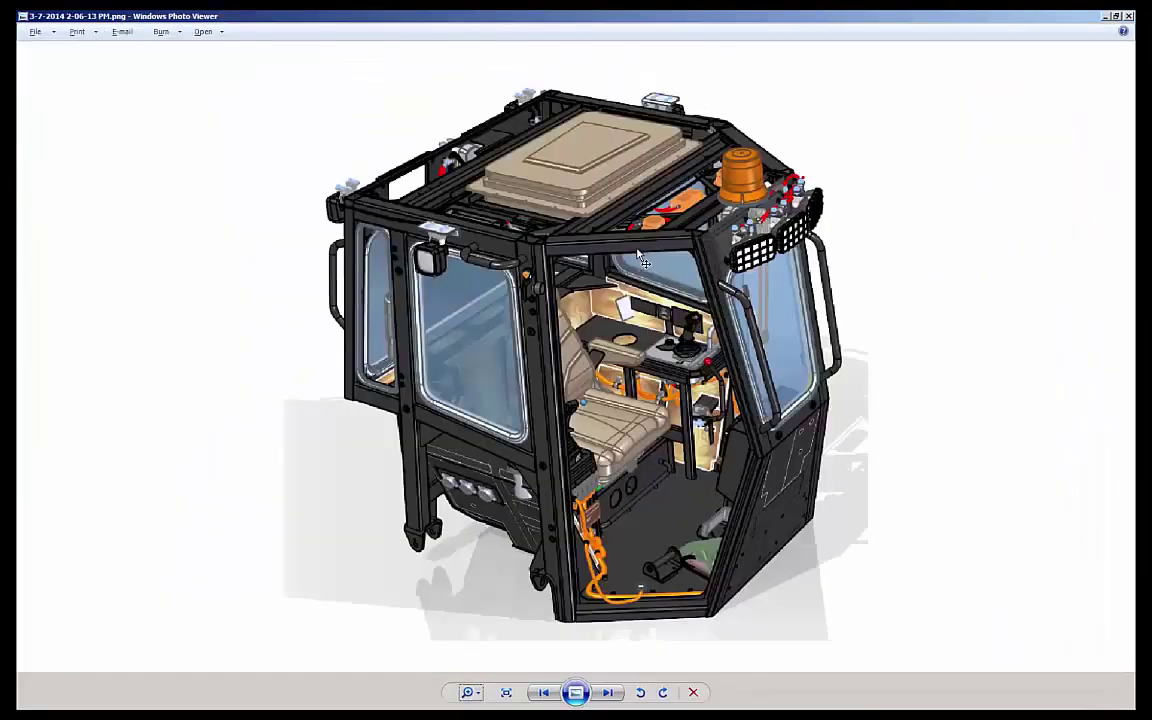
pyautogui.hotkey('alt', 'F4')
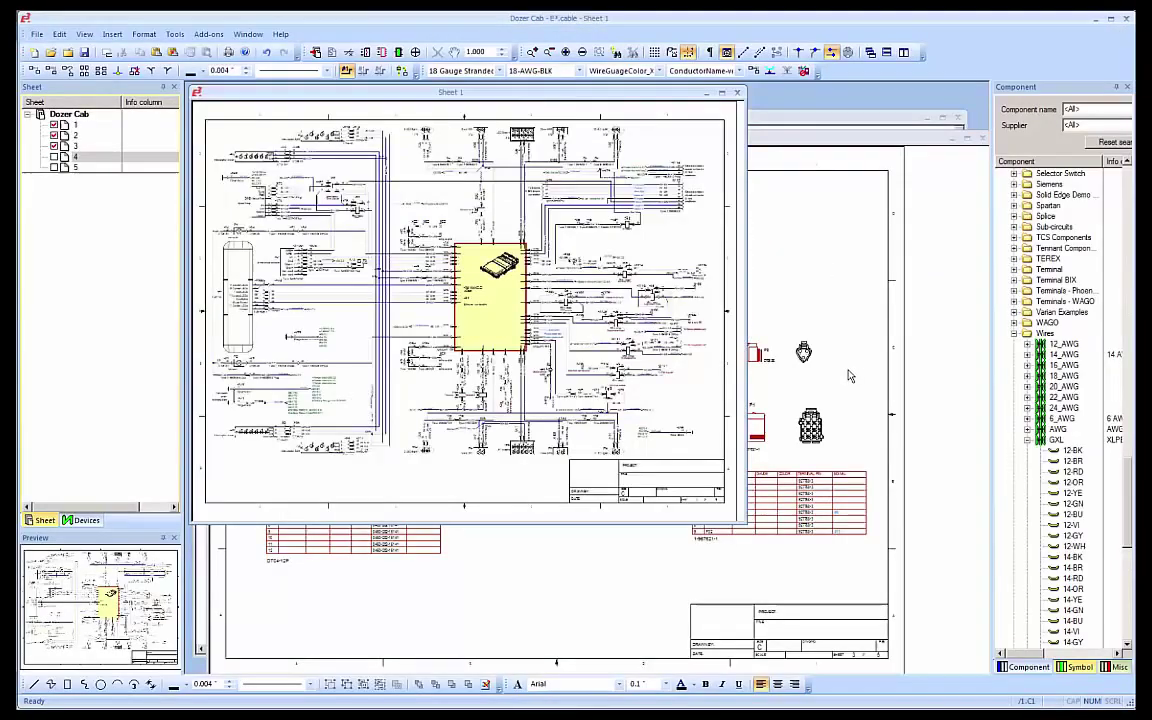
# Step: Examine the J2, P2 and P3 wiring on Sheet 2 and the J1 and J2 connector views on Sheet 3
pyautogui.click(820, 122)
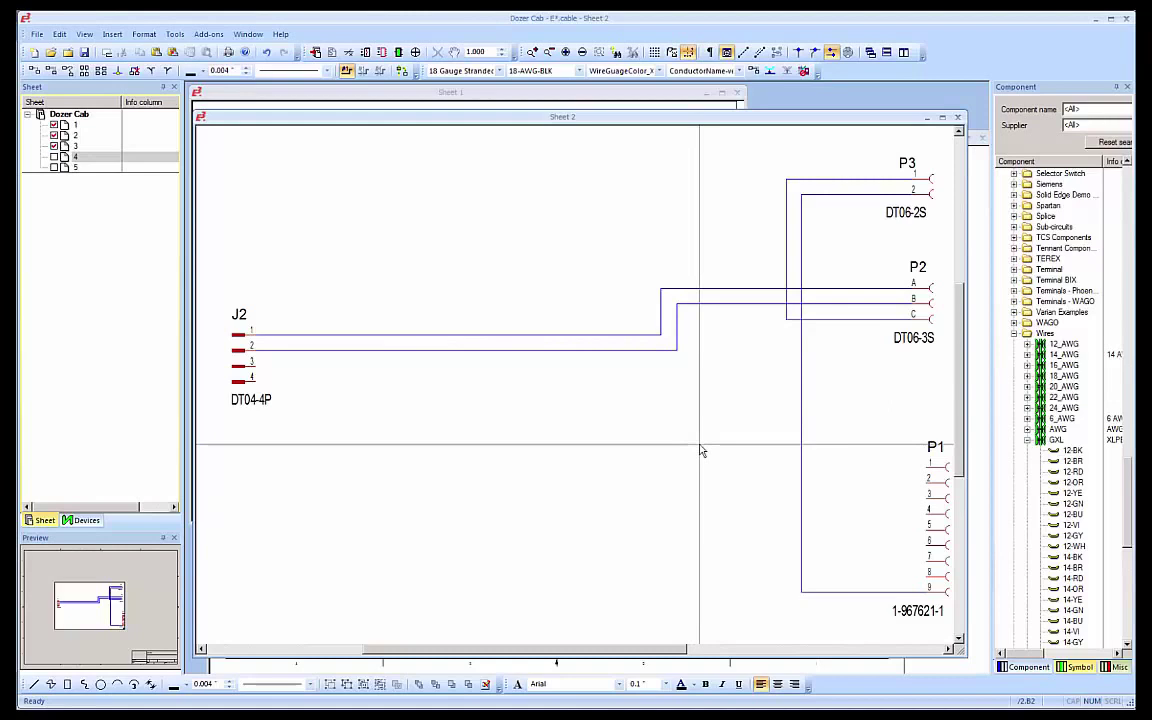
pyautogui.click(980, 336)
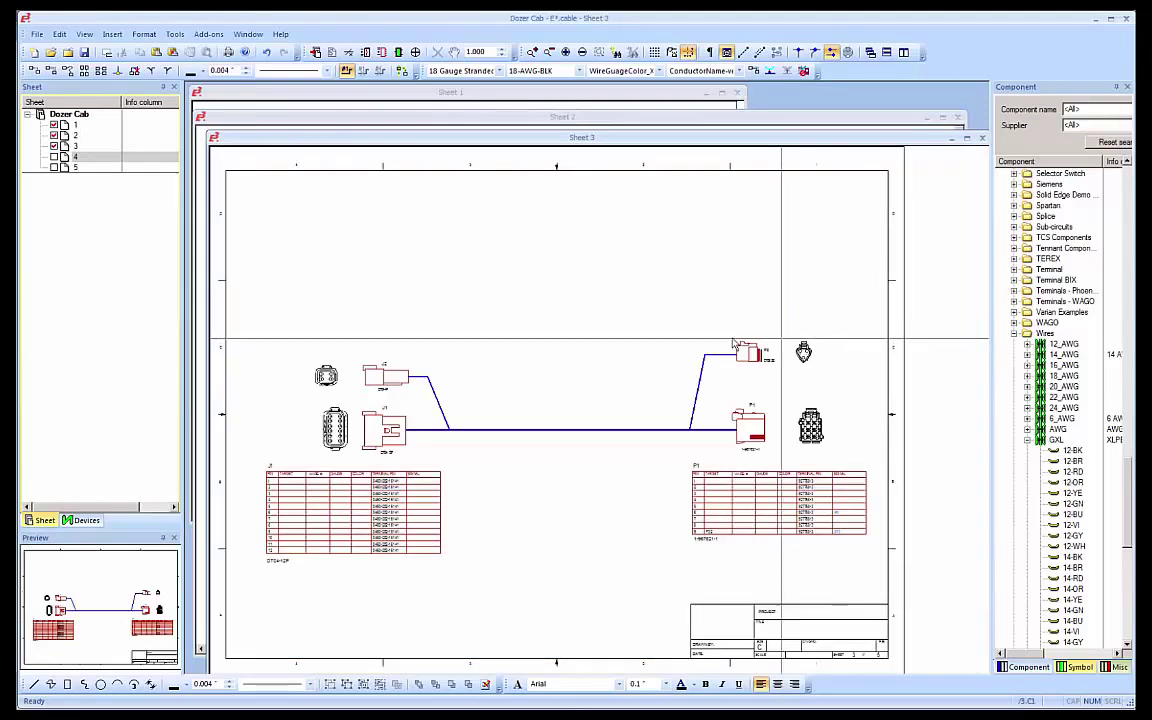
pyautogui.moveTo(281, 323); pyautogui.dragTo(448, 463)
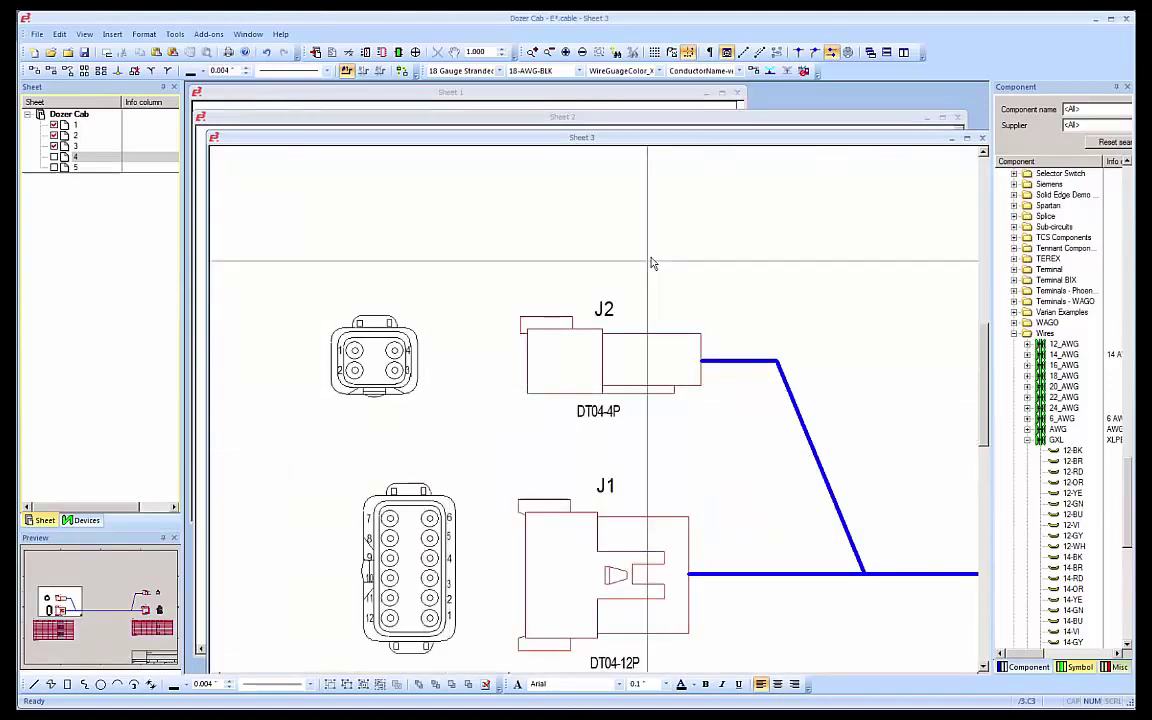
# Step: Return to Sheet 2 and preview the Deutsch connectors DT04-12P, DT04-2P, DT04-3P and DT04-4P in the component library
pyautogui.click(731, 122)
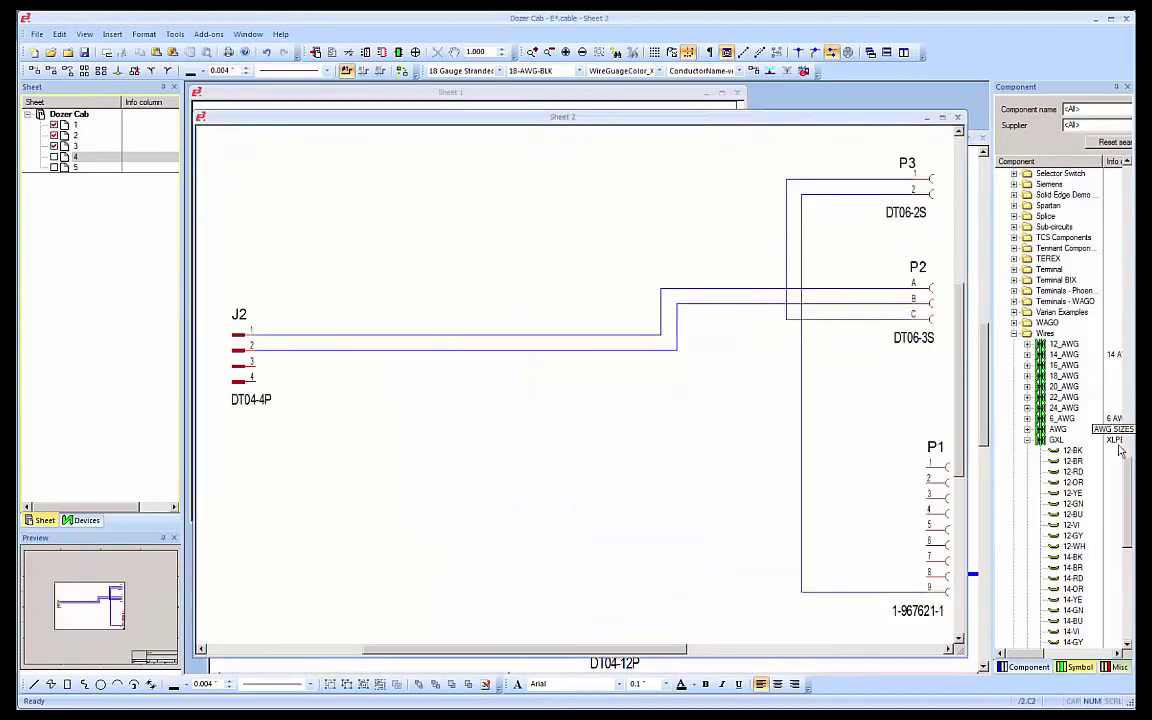
pyautogui.scroll(10, 1037, 259)
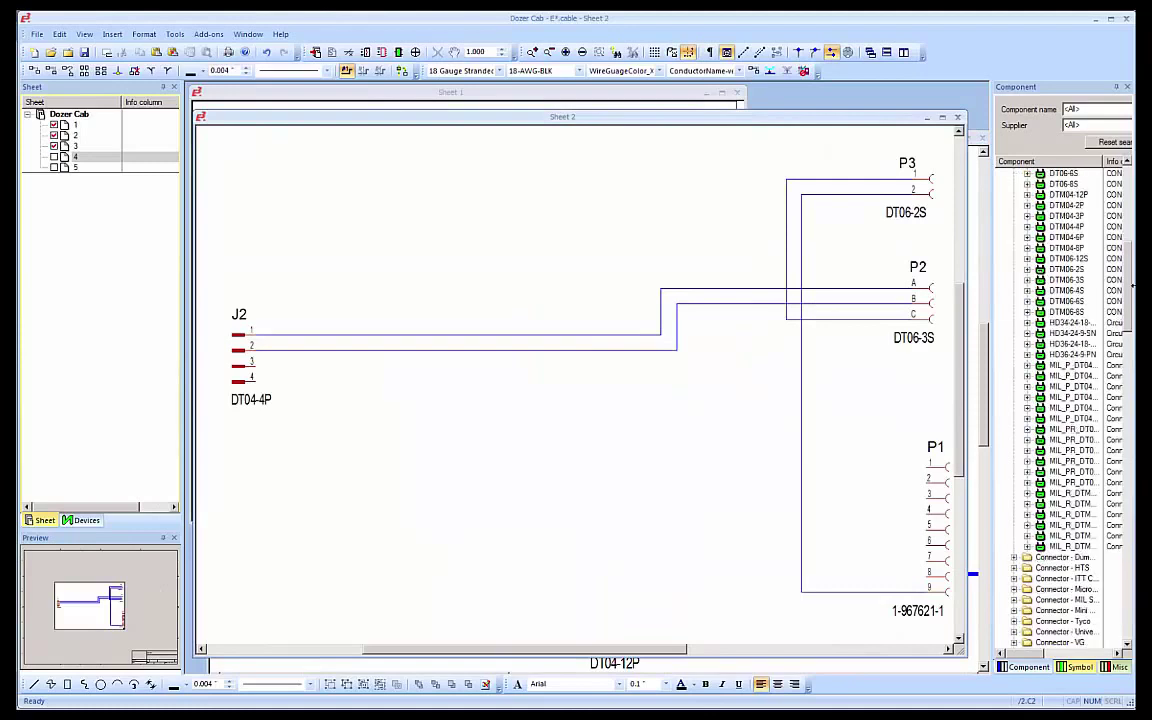
pyautogui.scroll(4, 1131, 263)
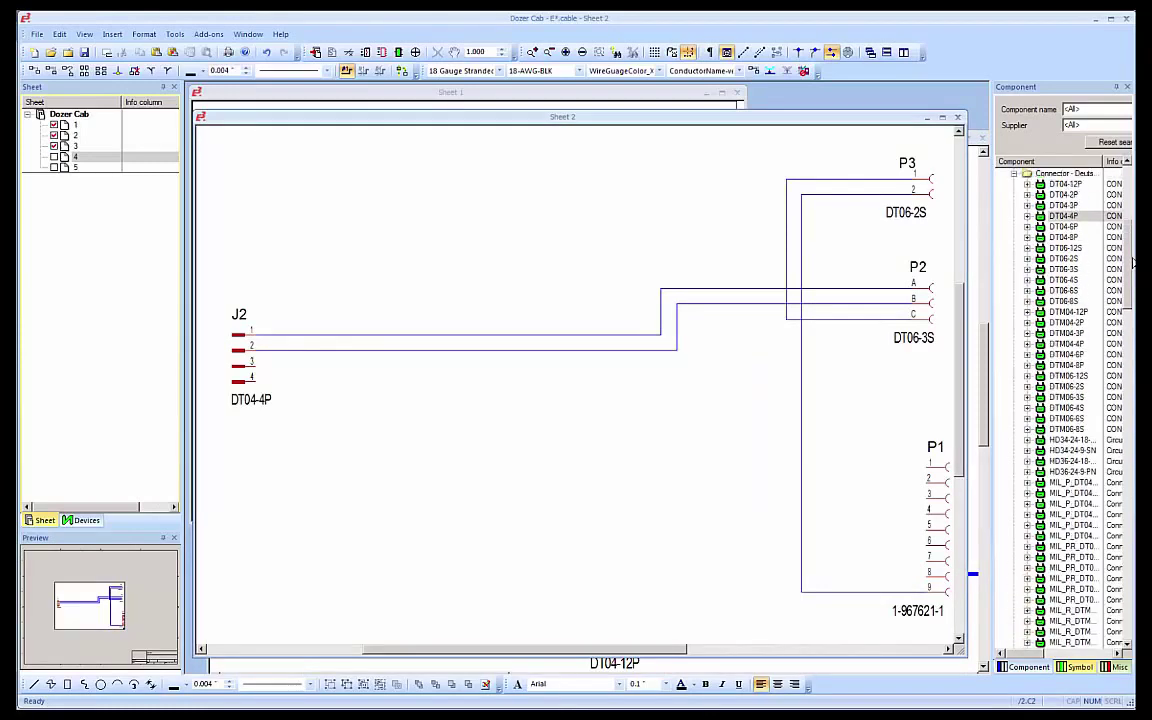
pyautogui.click(1065, 184)
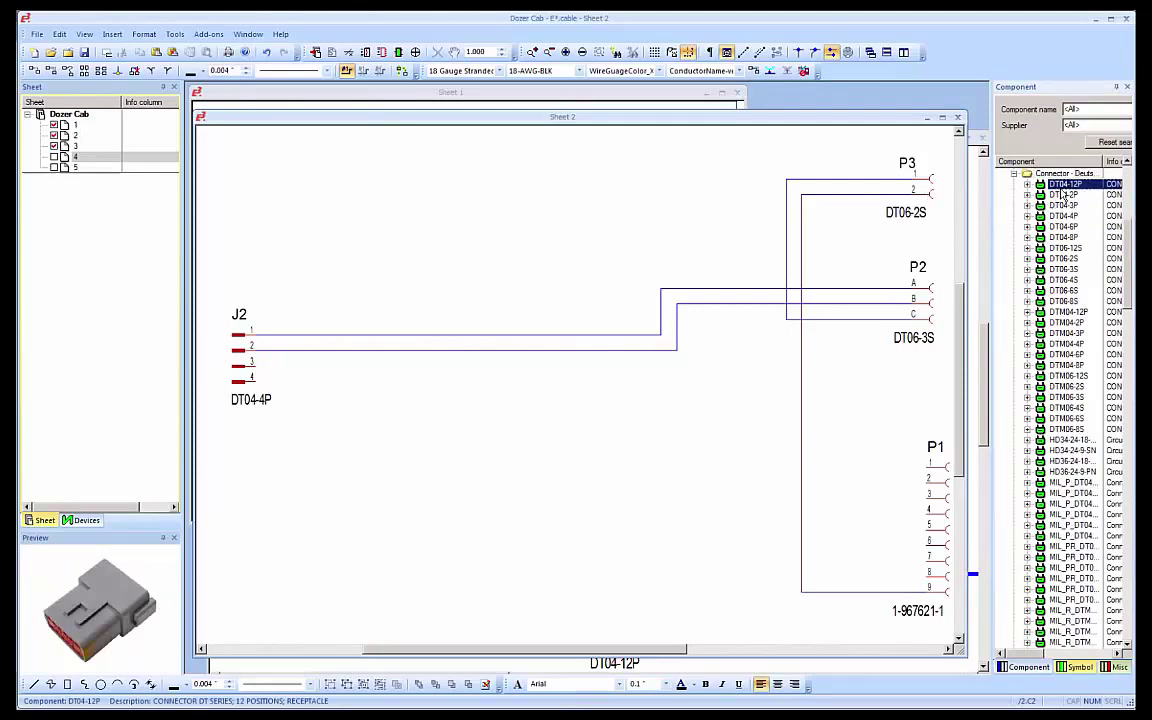
pyautogui.click(1064, 195)
pyautogui.click(1064, 205)
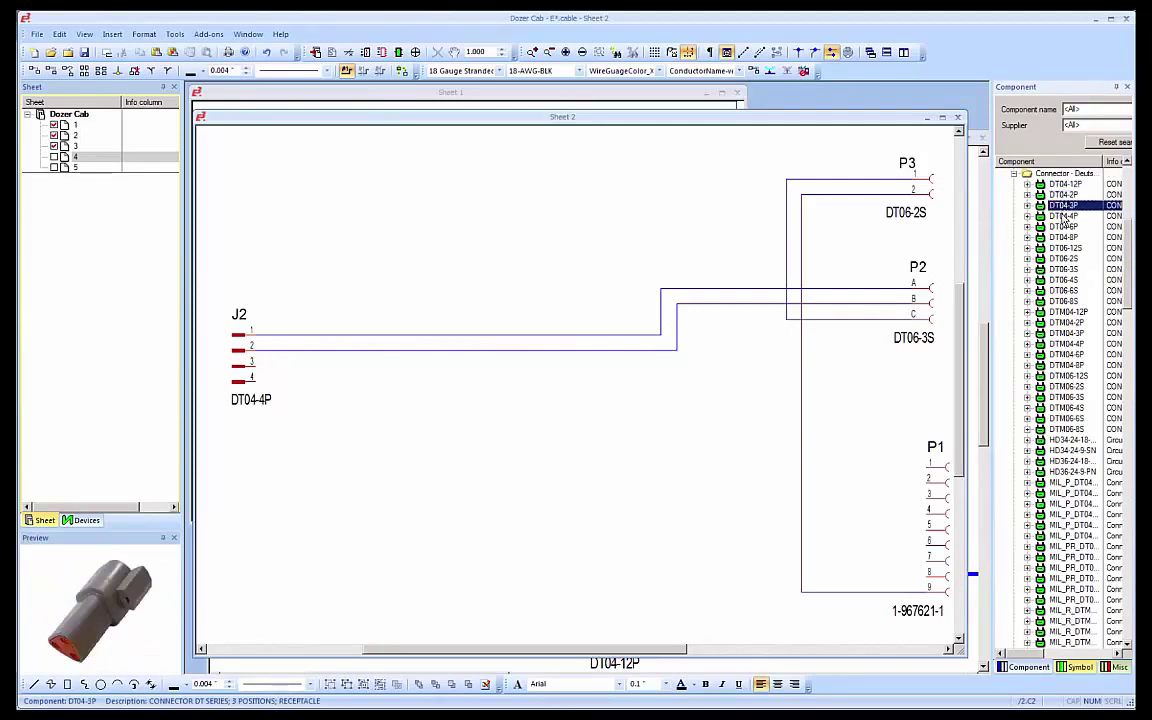
pyautogui.click(1065, 216)
# Step: Inspect the component properties of the DT04-4P connector and close them
pyautogui.rightClick(1065, 216)
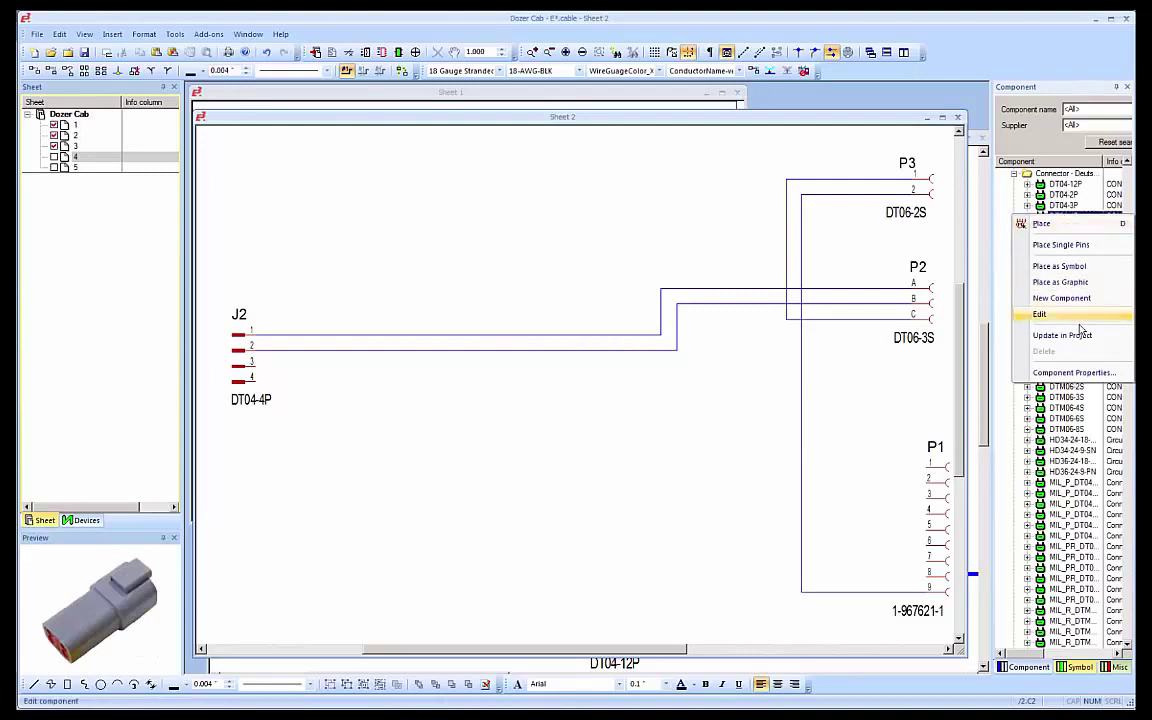
pyautogui.click(1074, 372)
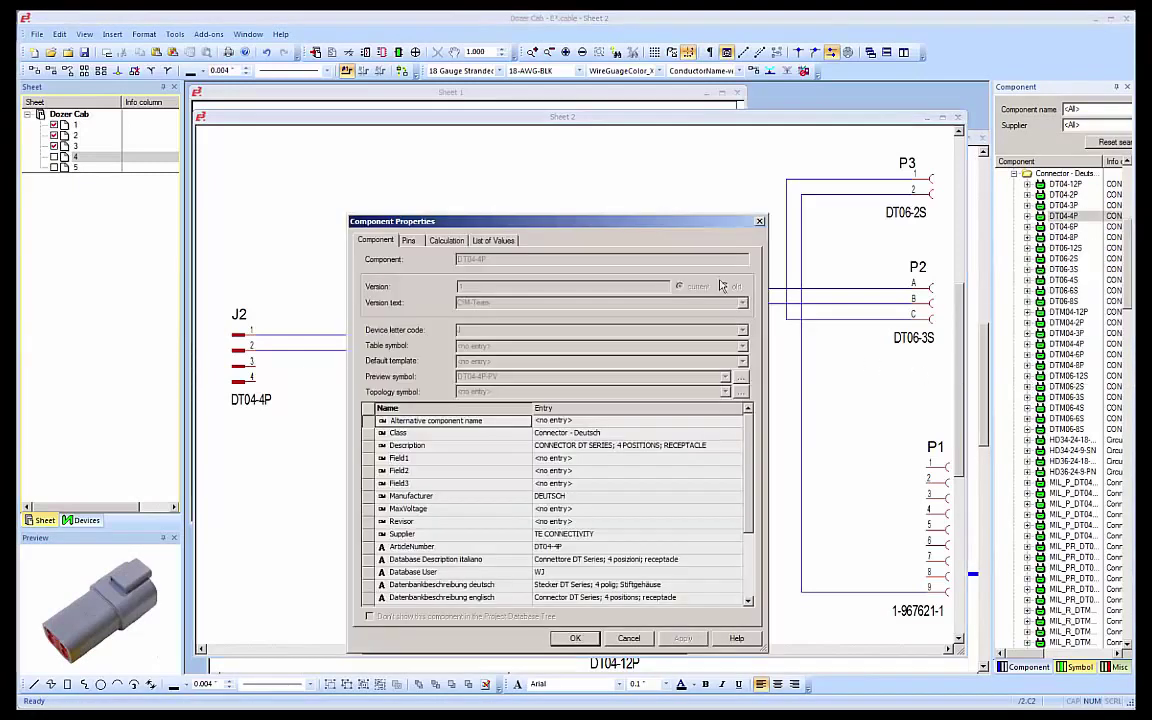
pyautogui.click(628, 639)
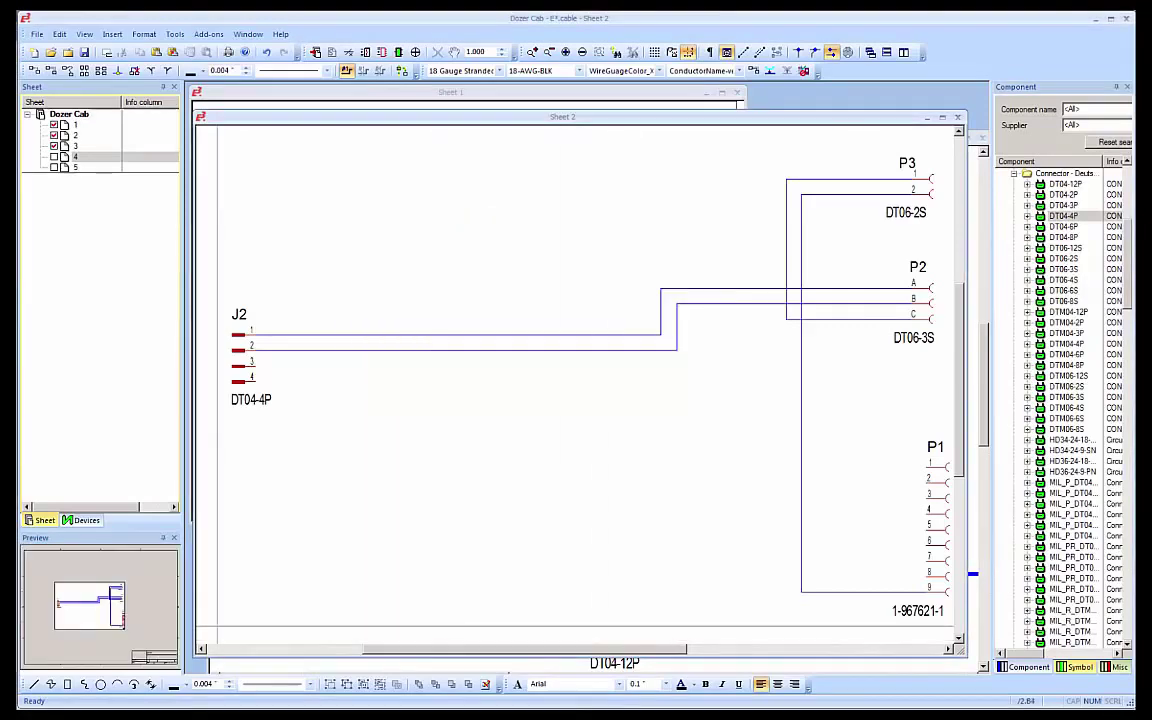
# Step: Examine the Deutsch connectors in the Component Table, rotating the DT04-12P 3D model and stepping down to DT04-3P, and close the table
pyautogui.moveTo(18, 430); pyautogui.dragTo(599, 130)
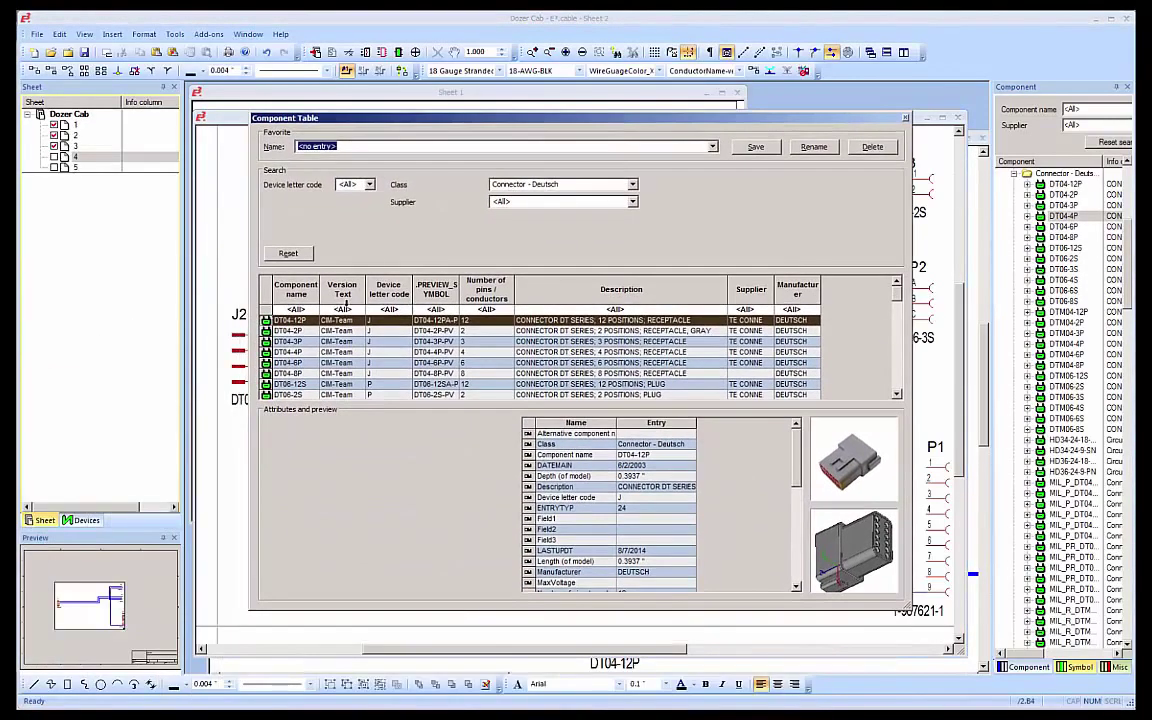
pyautogui.moveTo(880, 516); pyautogui.dragTo(830, 545)
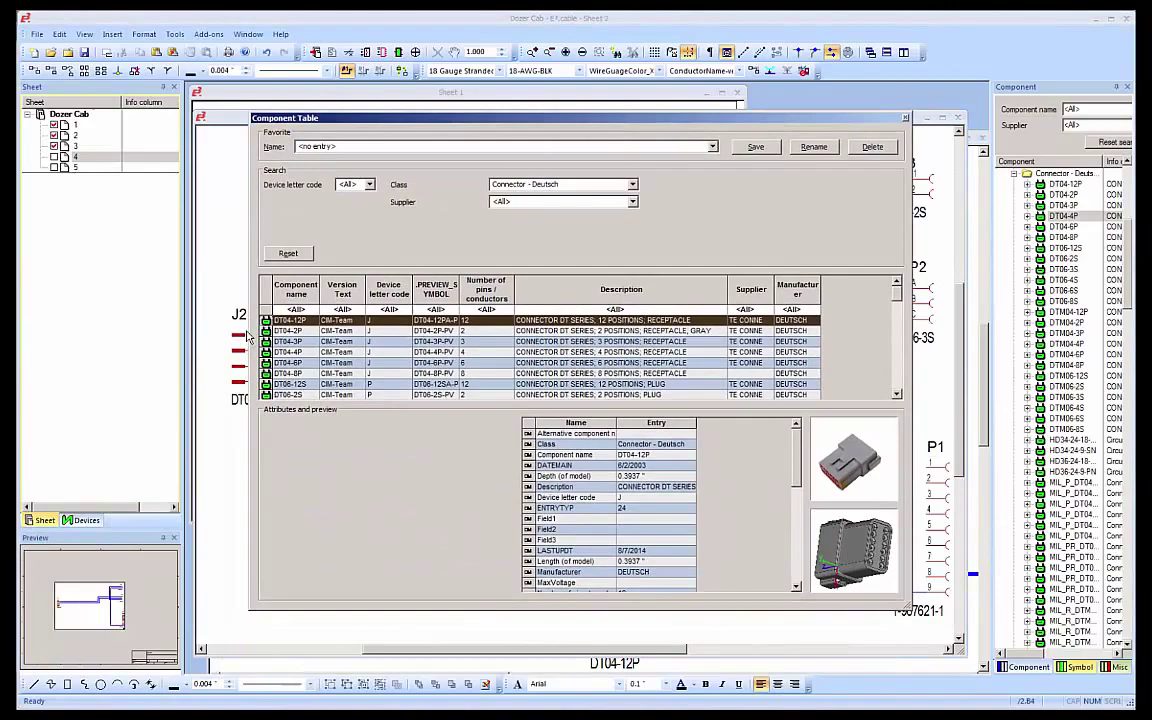
pyautogui.press('Down')
pyautogui.press('Down')
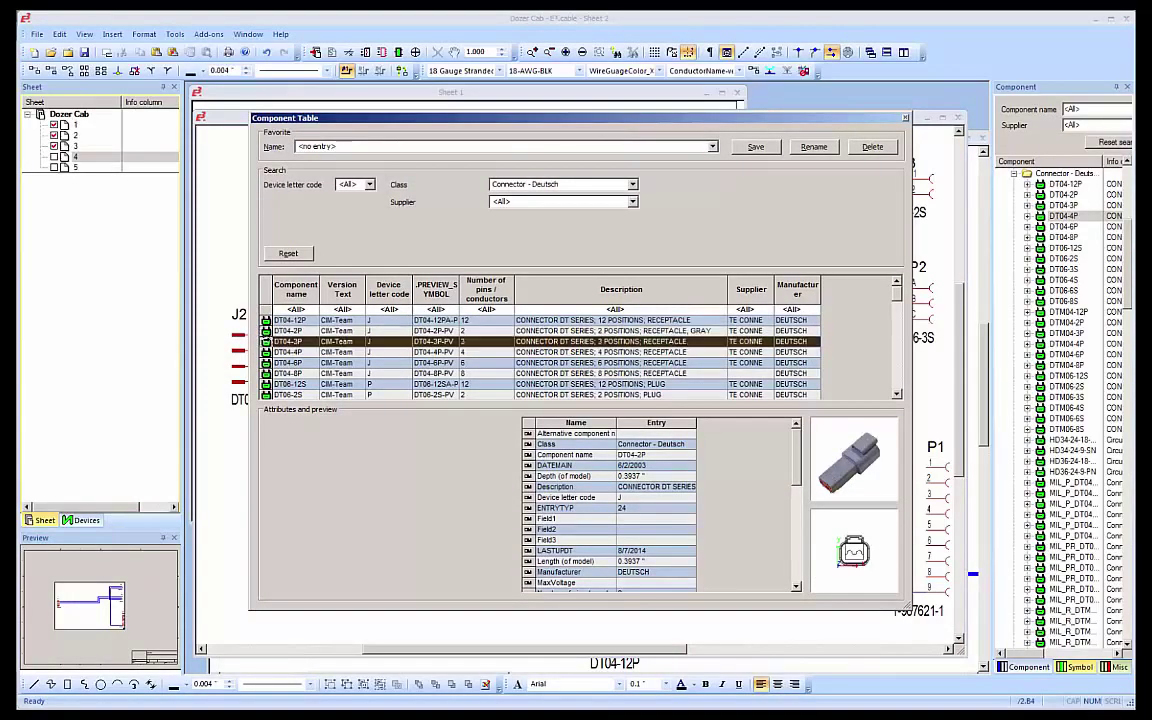
pyautogui.moveTo(569, 121); pyautogui.dragTo(0, 215)
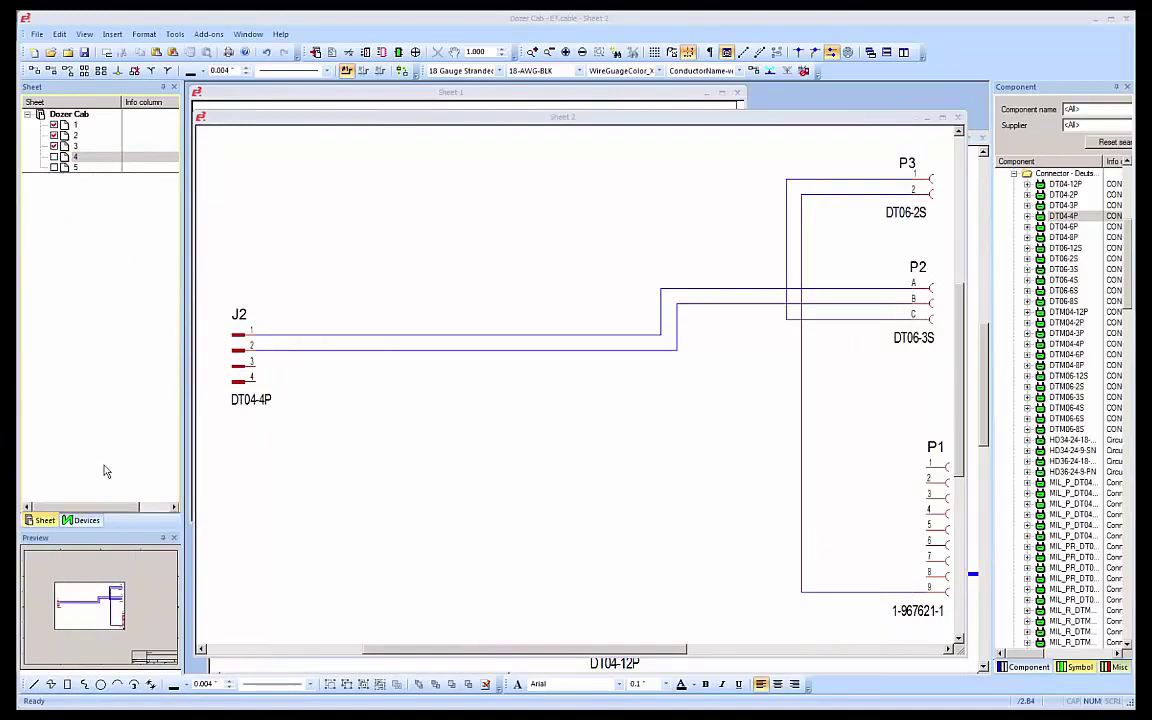
# Step: Place all 12 pins of device J1 on Sheet 2 below J2, with pins 1 to 7 aligned and connected to P1
pyautogui.click(85, 520)
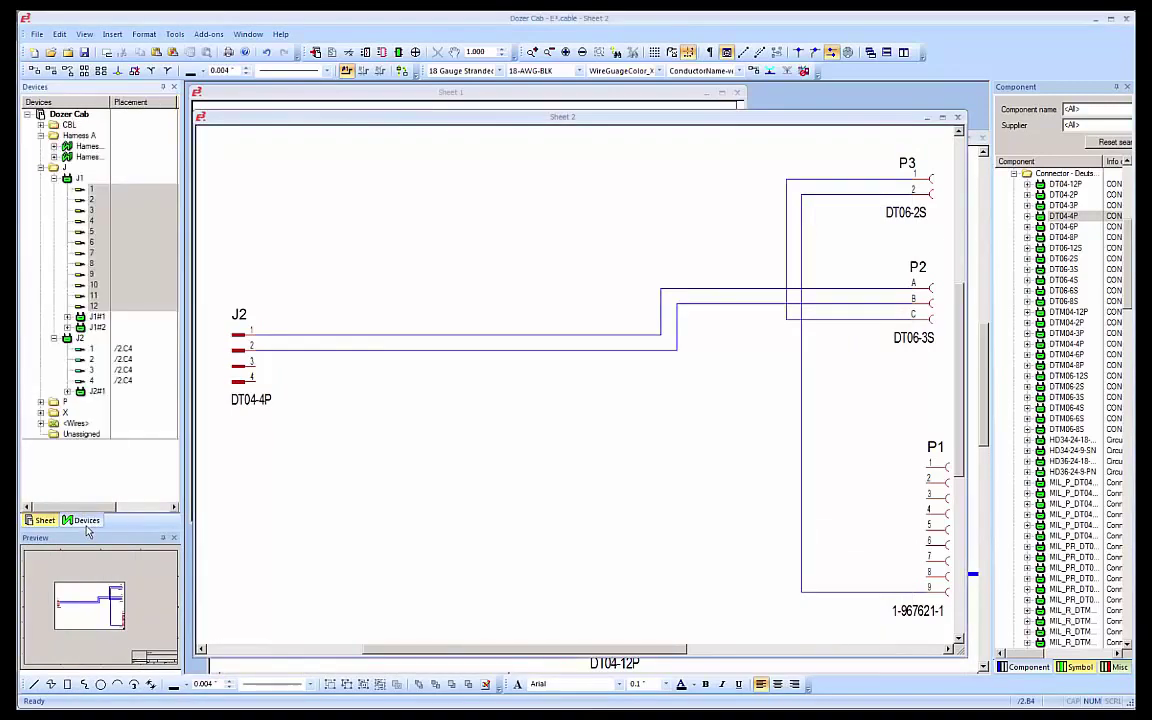
pyautogui.click(91, 190)
pyautogui.keyDown('shift'); pyautogui.click(100, 307); pyautogui.keyUp('shift')
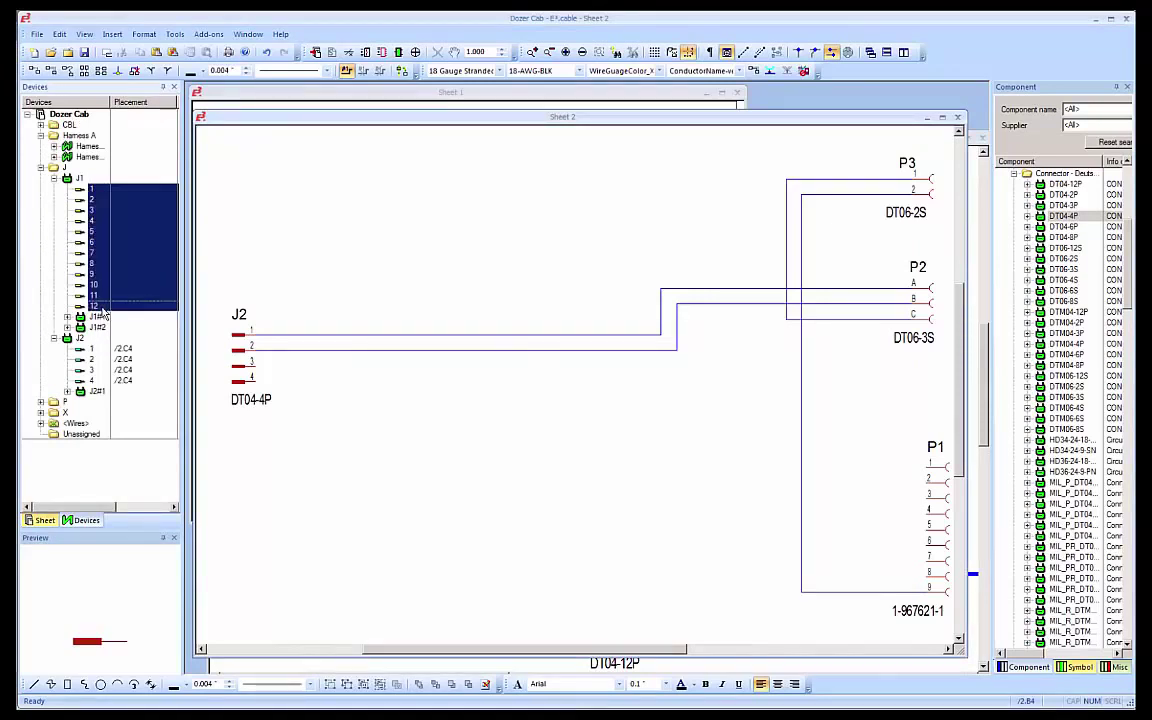
pyautogui.moveTo(103, 197); pyautogui.dragTo(925, 572)
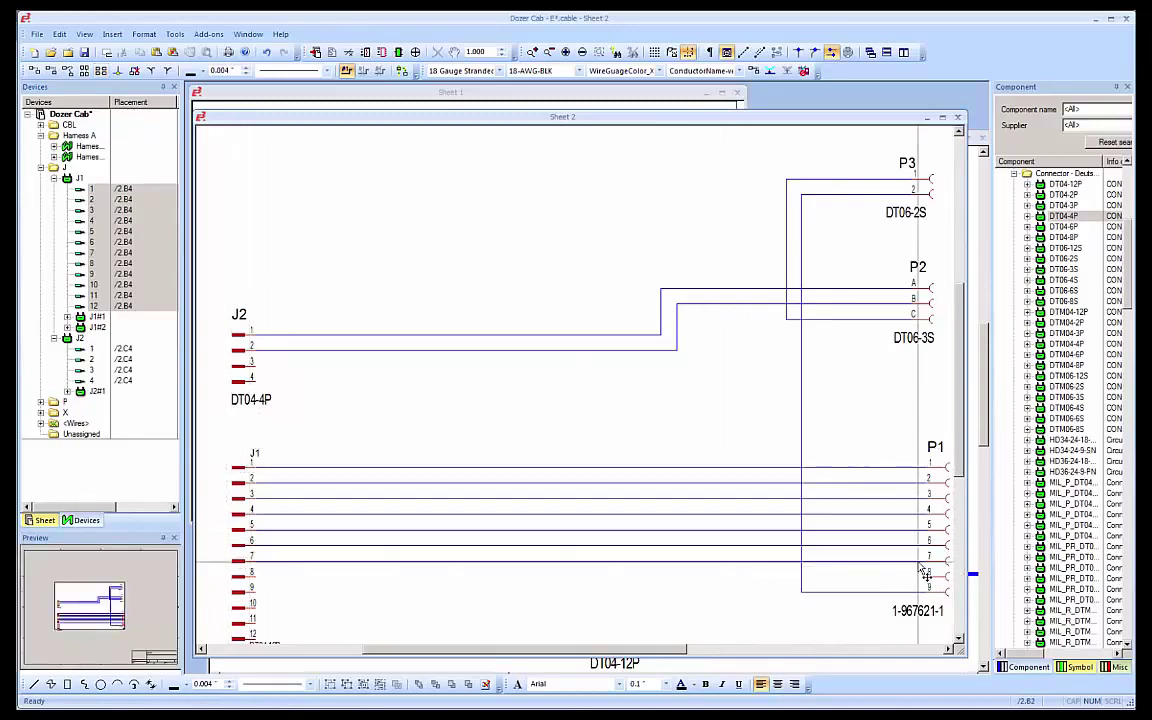
# Step: Assign the GXL wire 16-RD to the seven connections between J1 and P1
pyautogui.scroll(-15, 1012, 280)
pyautogui.scroll(-20, 1065, 400)
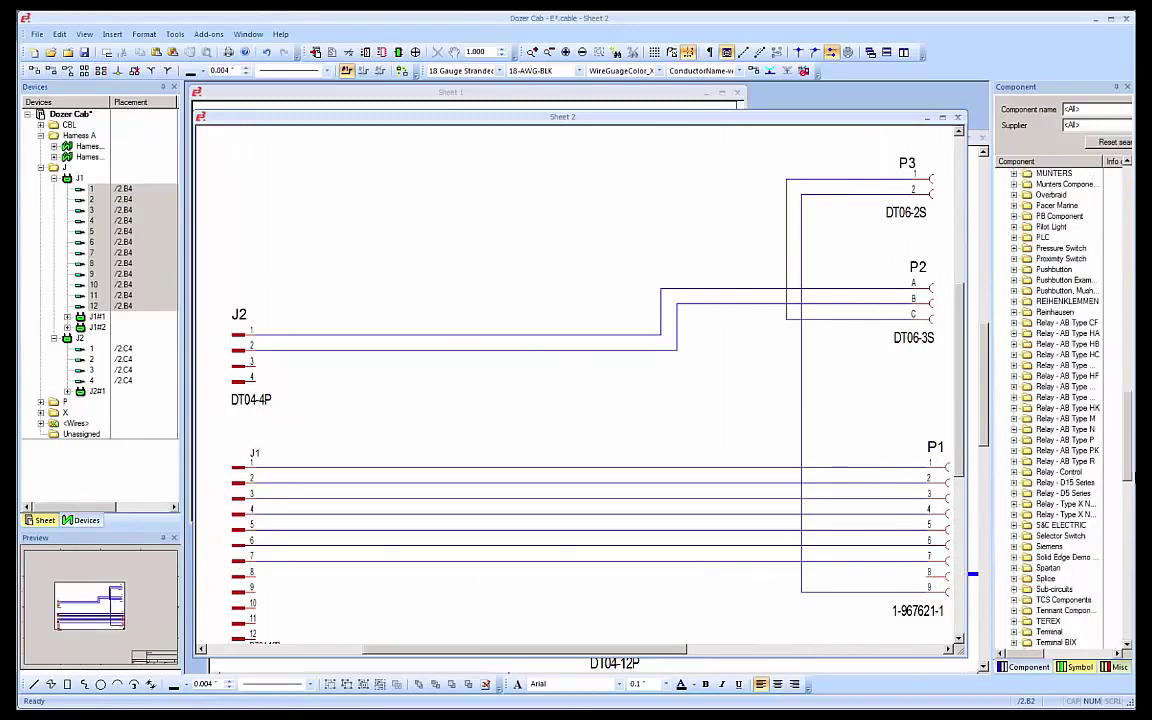
pyautogui.moveTo(1129, 529); pyautogui.dragTo(1129, 531)
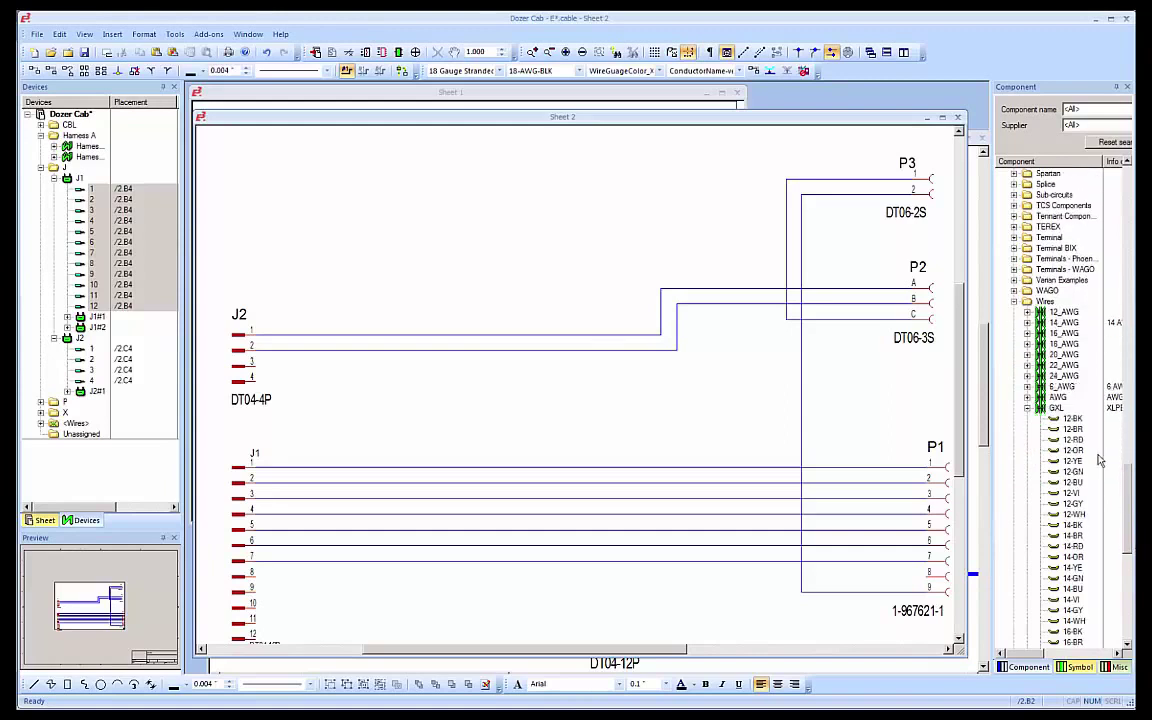
pyautogui.moveTo(1073, 420); pyautogui.dragTo(1131, 530)
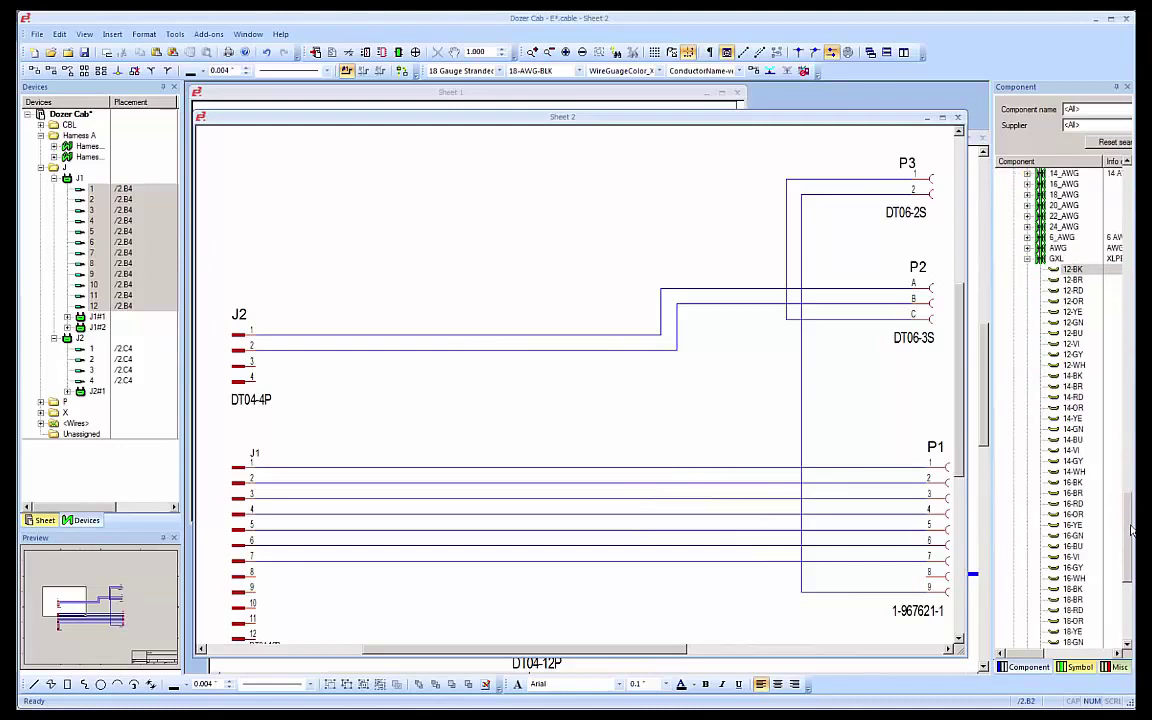
pyautogui.rightClick(1072, 504)
pyautogui.click(1066, 527)
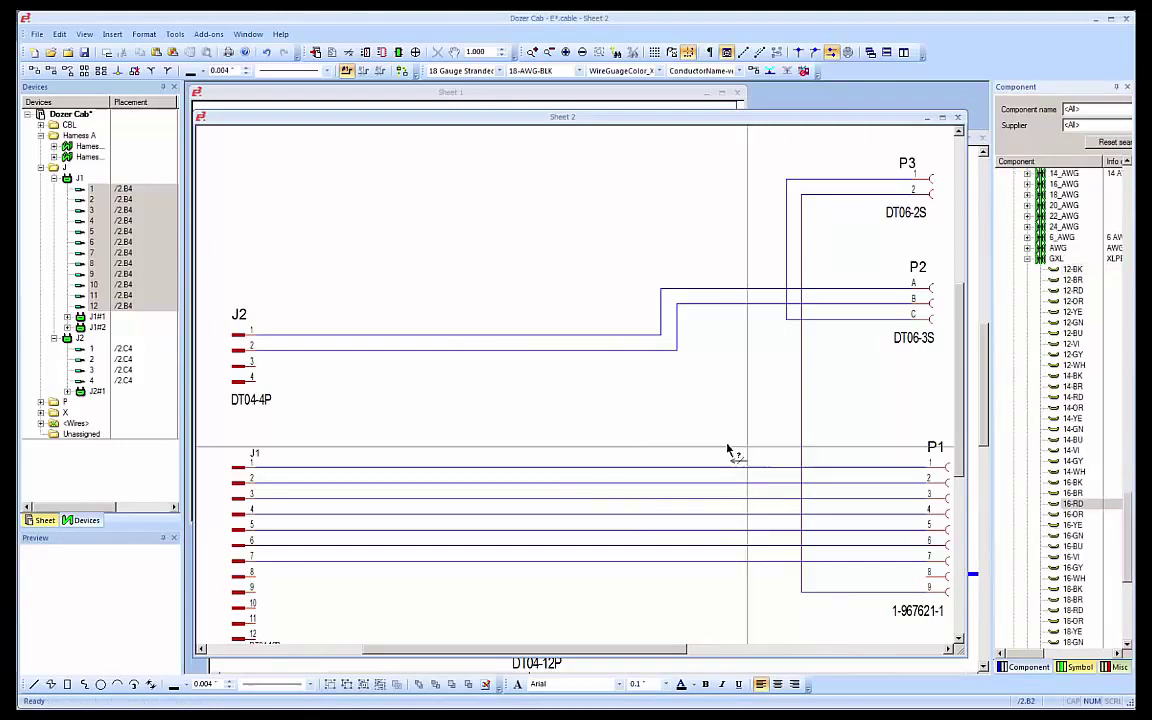
pyautogui.moveTo(574, 435); pyautogui.dragTo(585, 593)
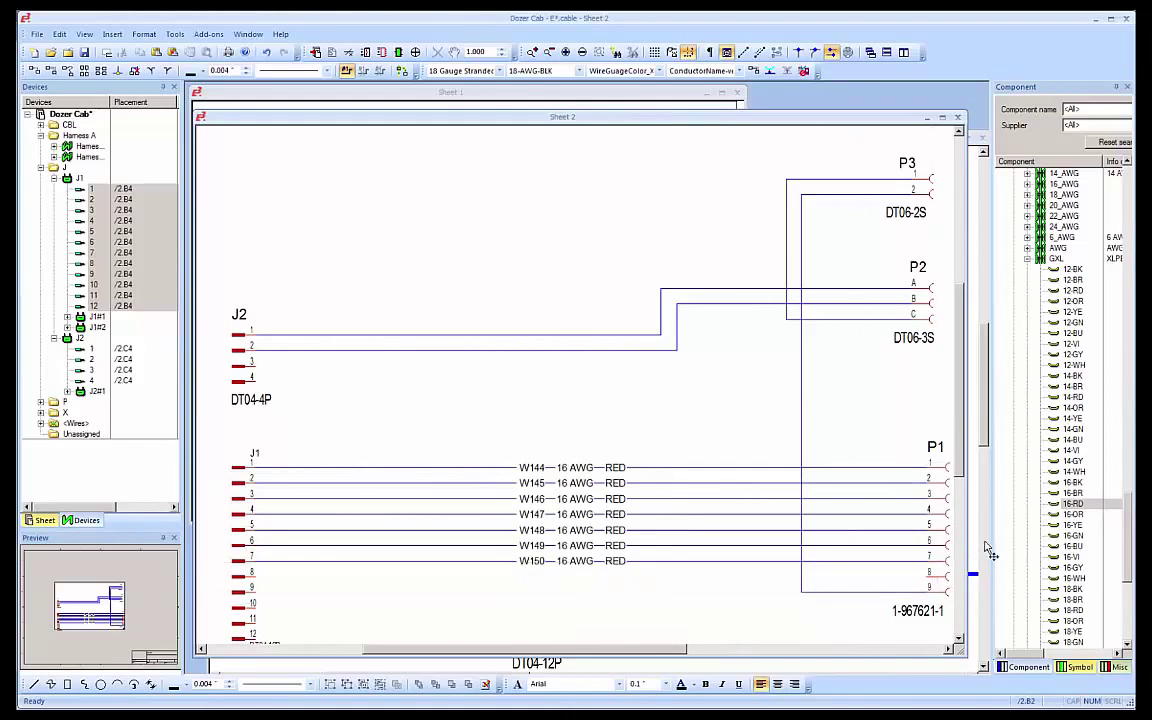
# Step: Examine the J1 pin table on Sheet 3 for the targets, wire numbers, gauges and colors
pyautogui.click(985, 435)
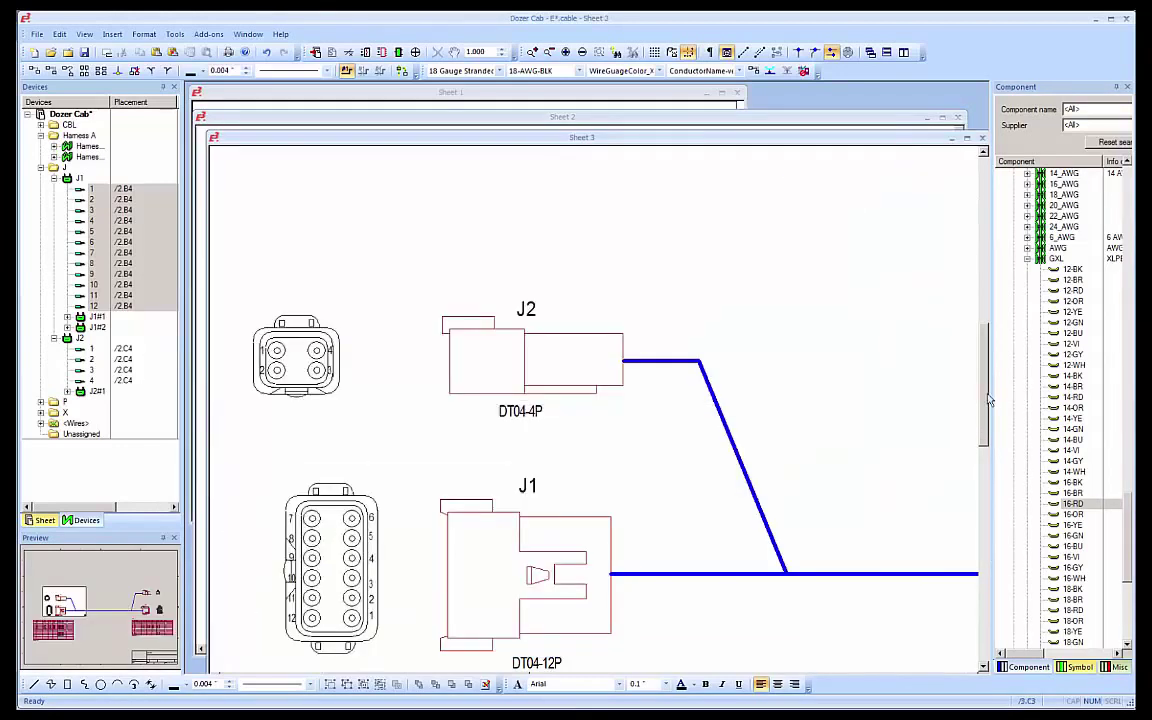
pyautogui.moveTo(987, 401); pyautogui.dragTo(993, 507)
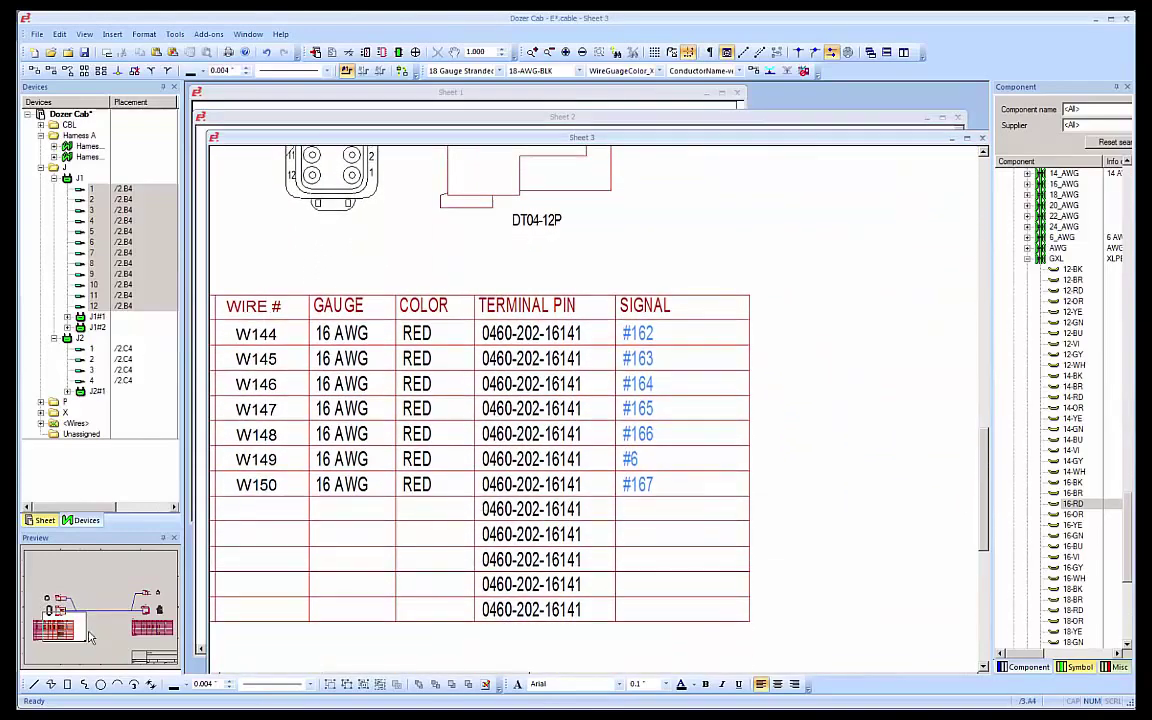
pyautogui.moveTo(75, 633); pyautogui.dragTo(68, 639)
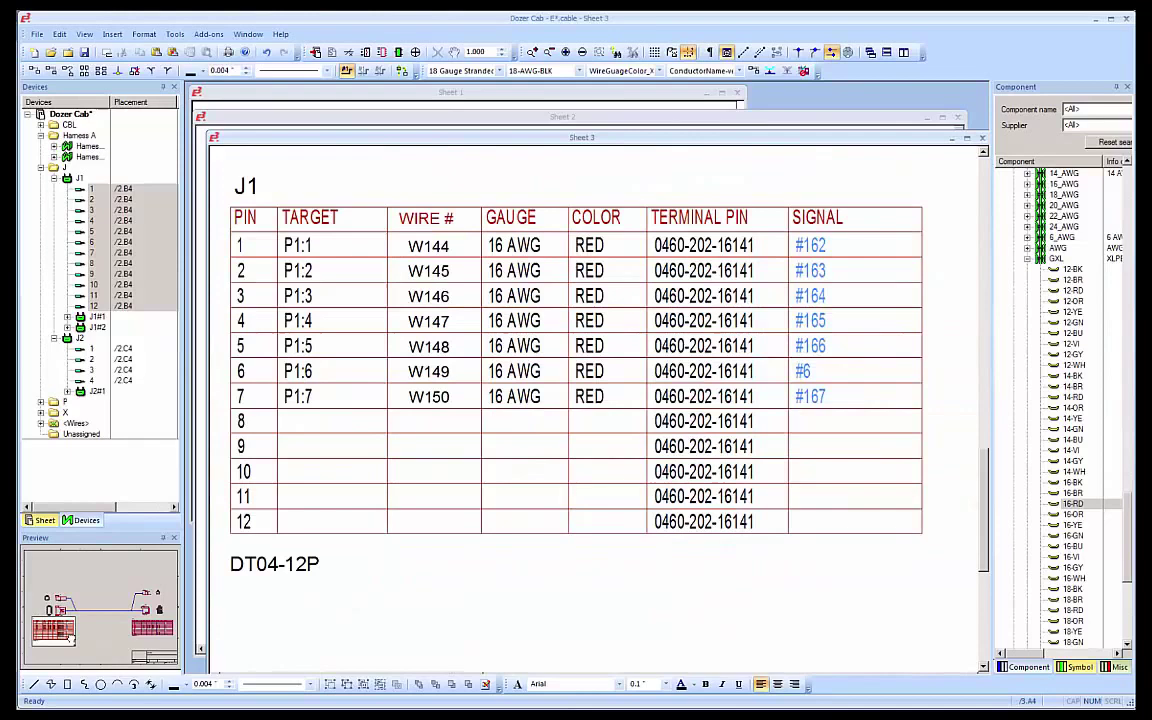
# Step: Assign the 16-RD wire to the two connections between J2 and P2 on Sheet 2
pyautogui.click(680, 124)
pyautogui.moveTo(1070, 504); pyautogui.dragTo(571, 340)
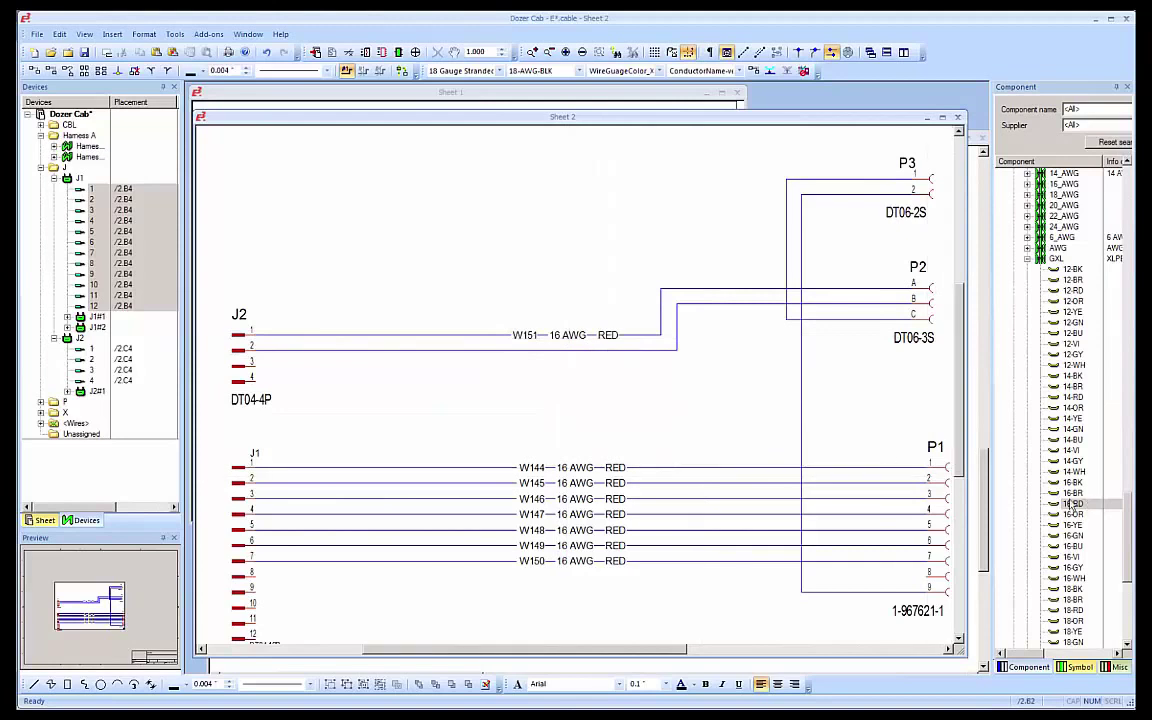
pyautogui.click(570, 358)
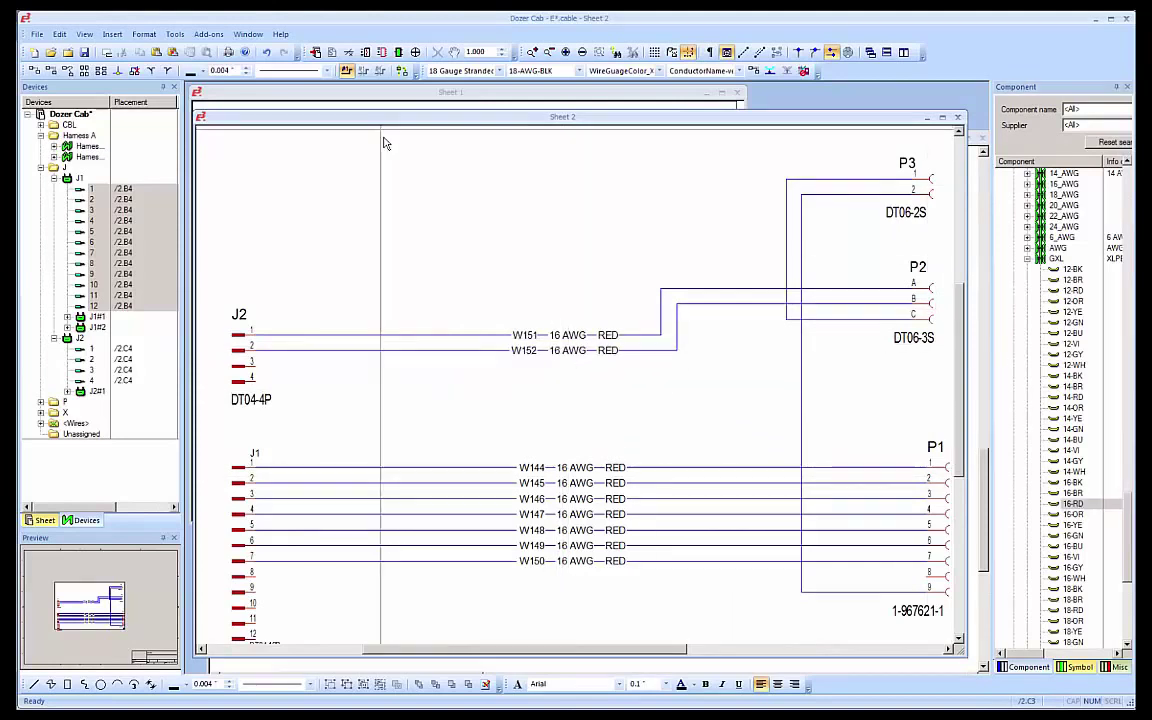
pyautogui.click(175, 34)
pyautogui.moveTo(262, 131)
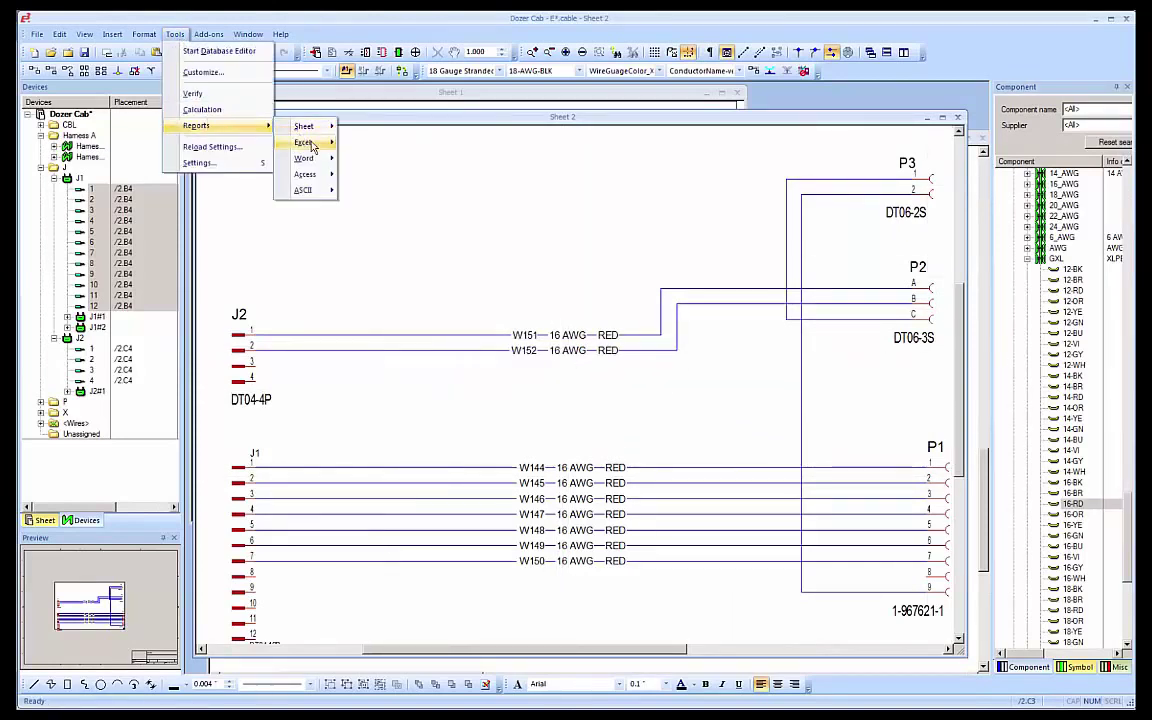
pyautogui.moveTo(305, 142)
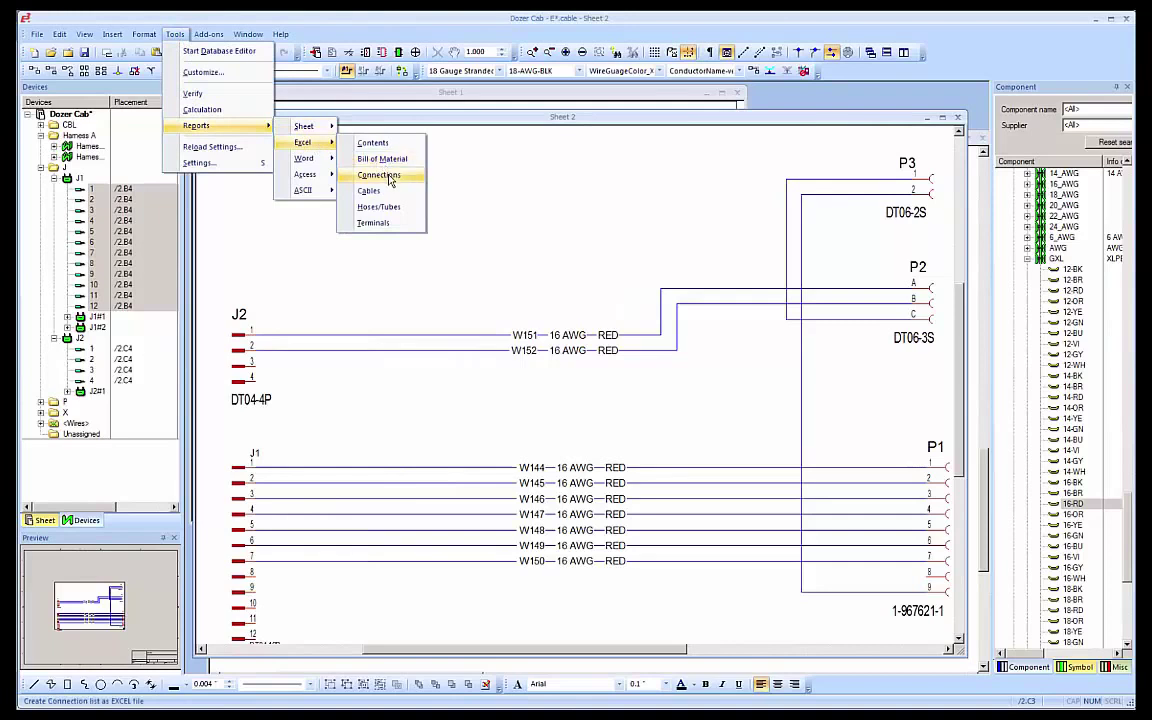
pyautogui.click(535, 243)
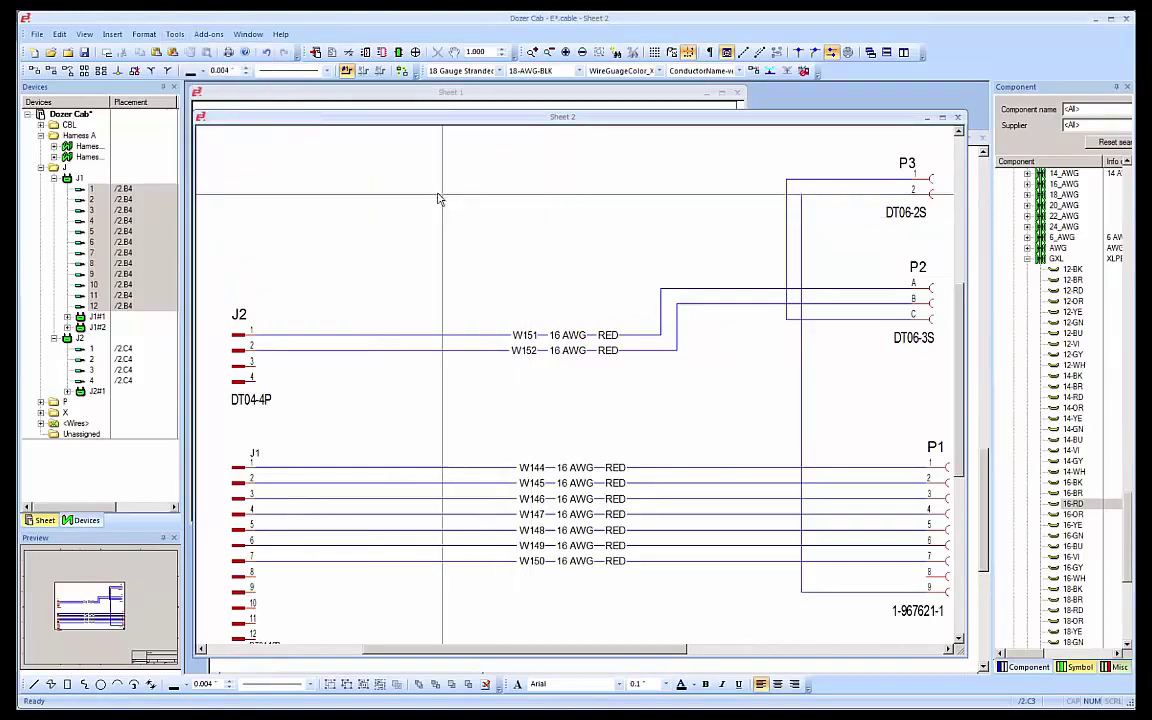
# Step: Start the E3.3D Bridge to MCAD routing export for the harness project
pyautogui.click(208, 35)
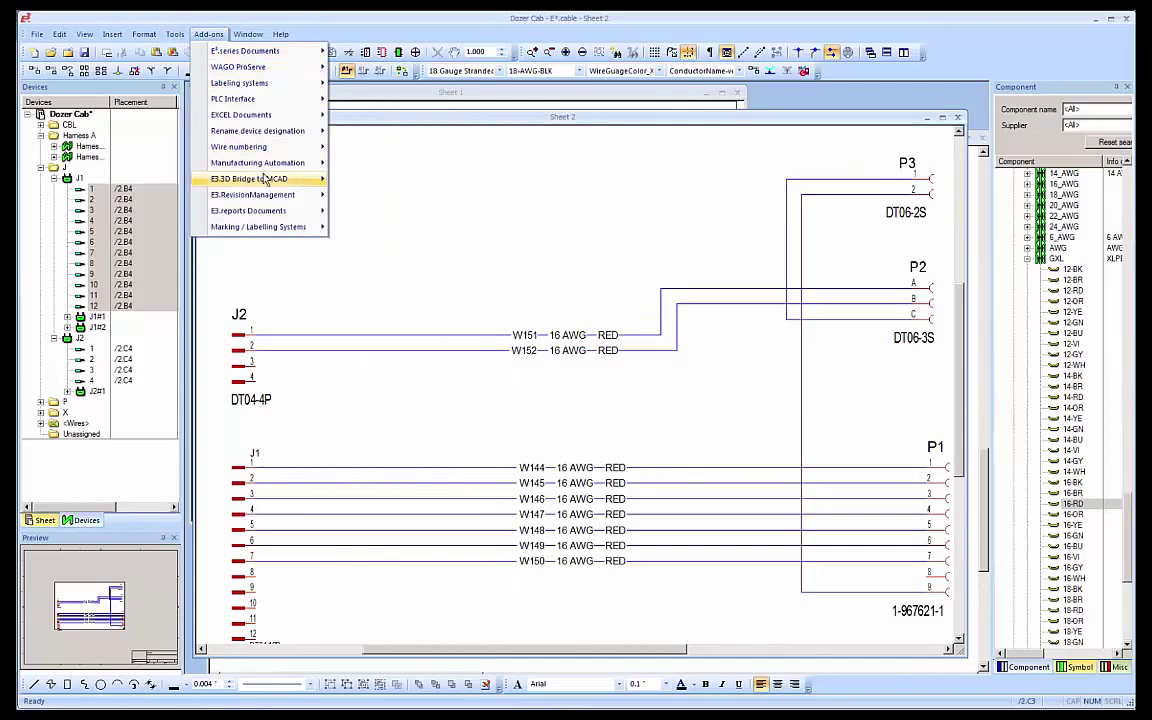
pyautogui.moveTo(267, 180)
pyautogui.click(362, 181)
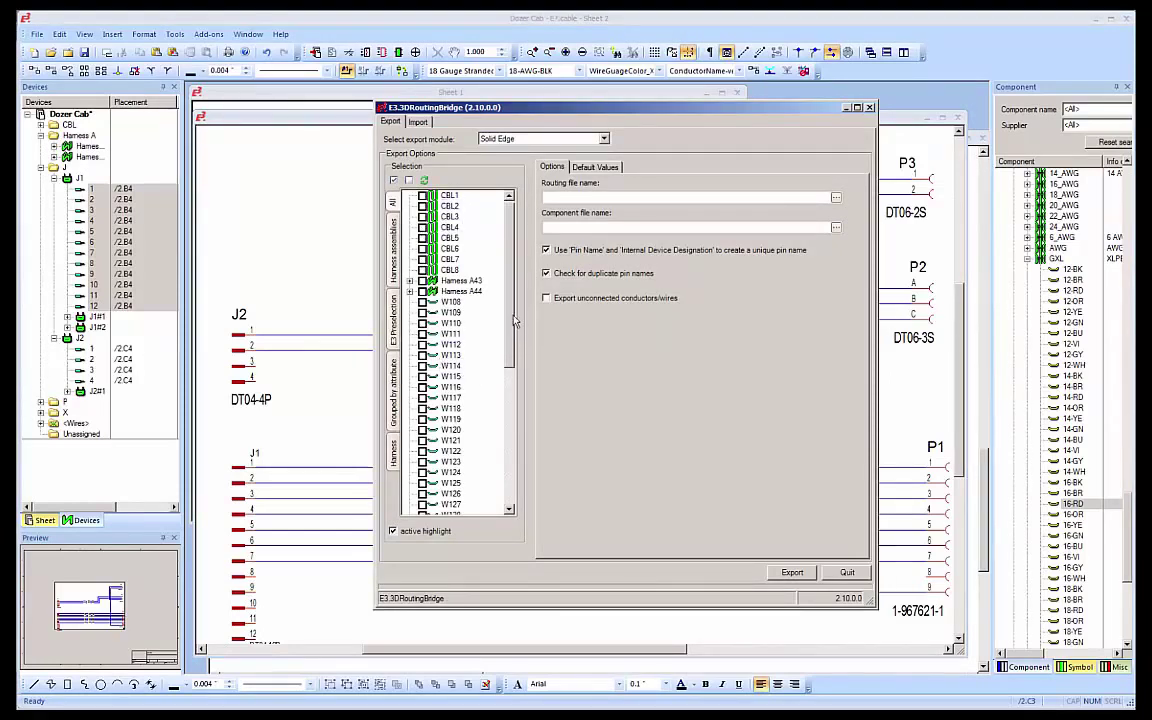
# Step: Select wires W144 through W152 for the Solid Edge export in the E3.3DRoutingBridge
pyautogui.moveTo(514, 320); pyautogui.dragTo(510, 466)
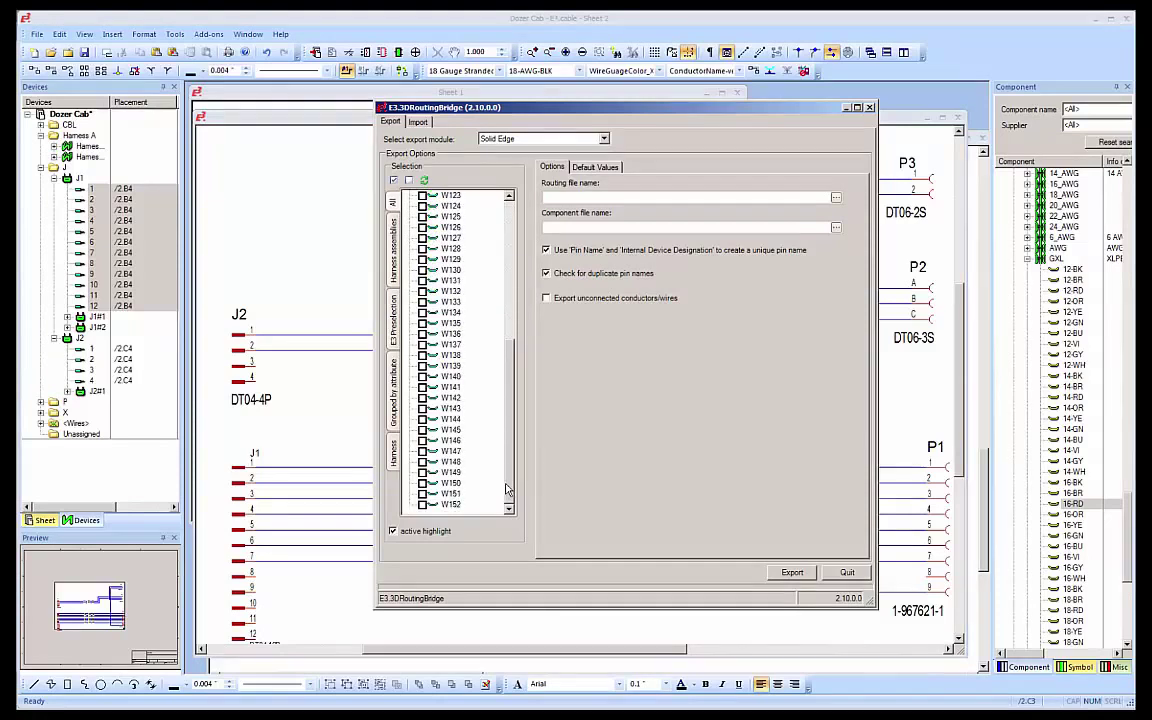
pyautogui.click(422, 504)
pyautogui.click(422, 493)
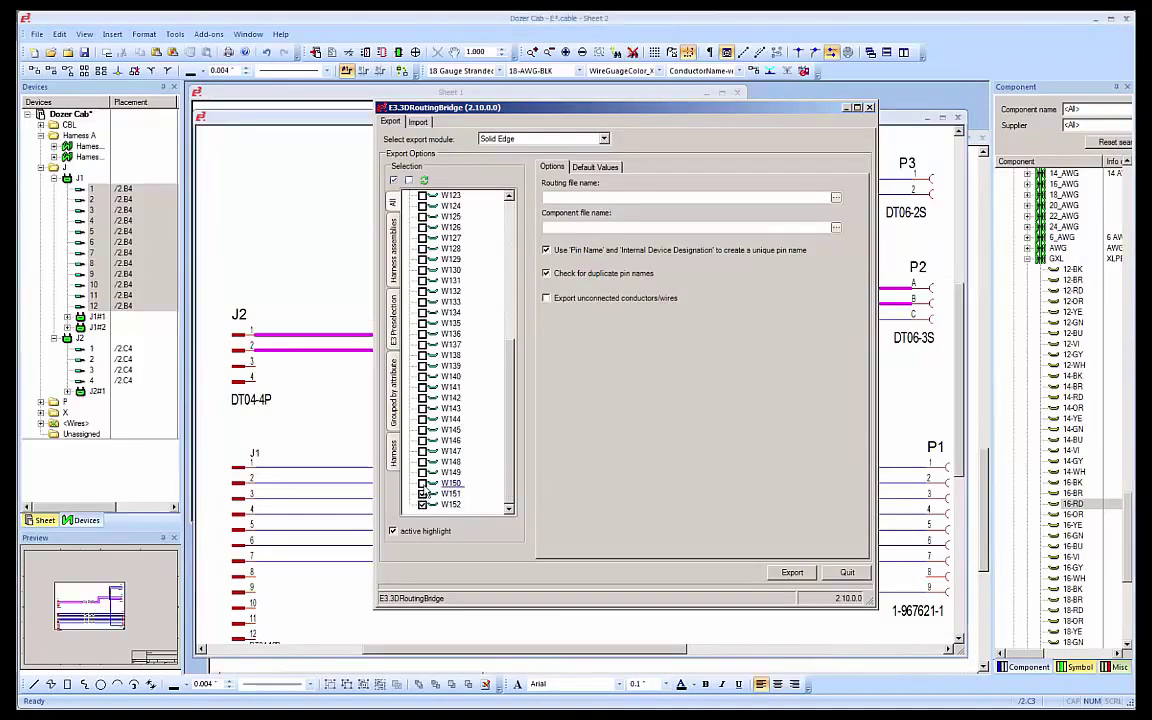
pyautogui.click(422, 483)
pyautogui.click(422, 472)
pyautogui.click(422, 461)
pyautogui.click(422, 451)
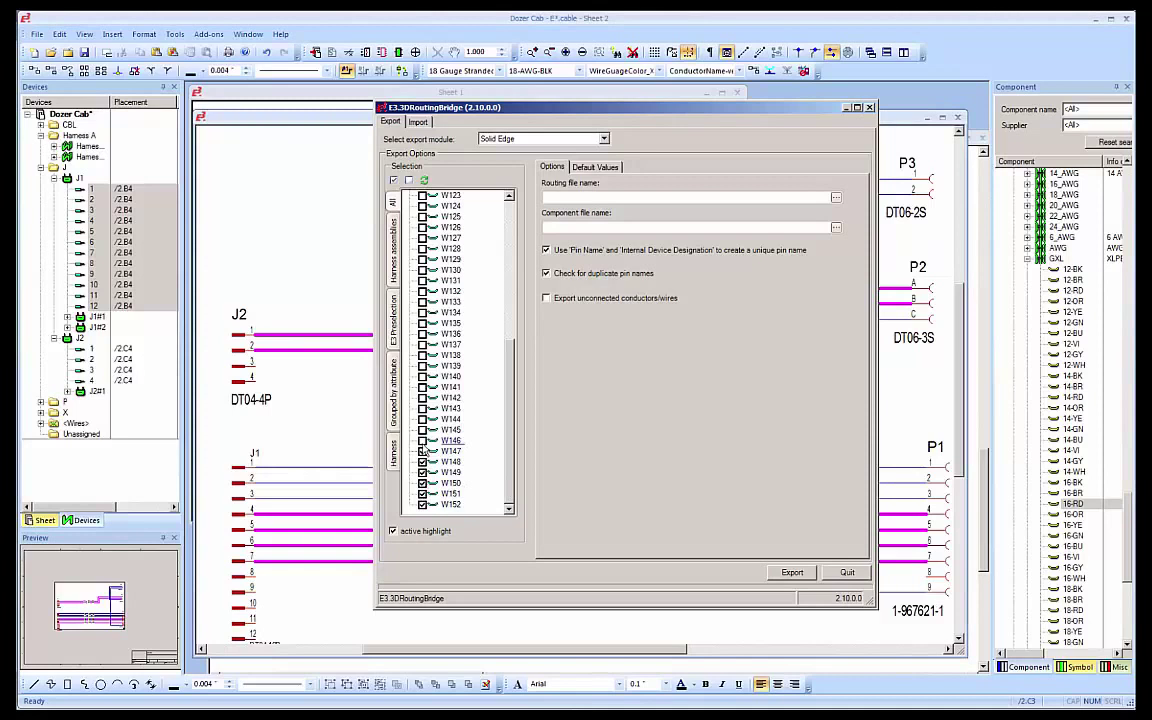
pyautogui.click(422, 440)
pyautogui.click(422, 429)
pyautogui.click(422, 419)
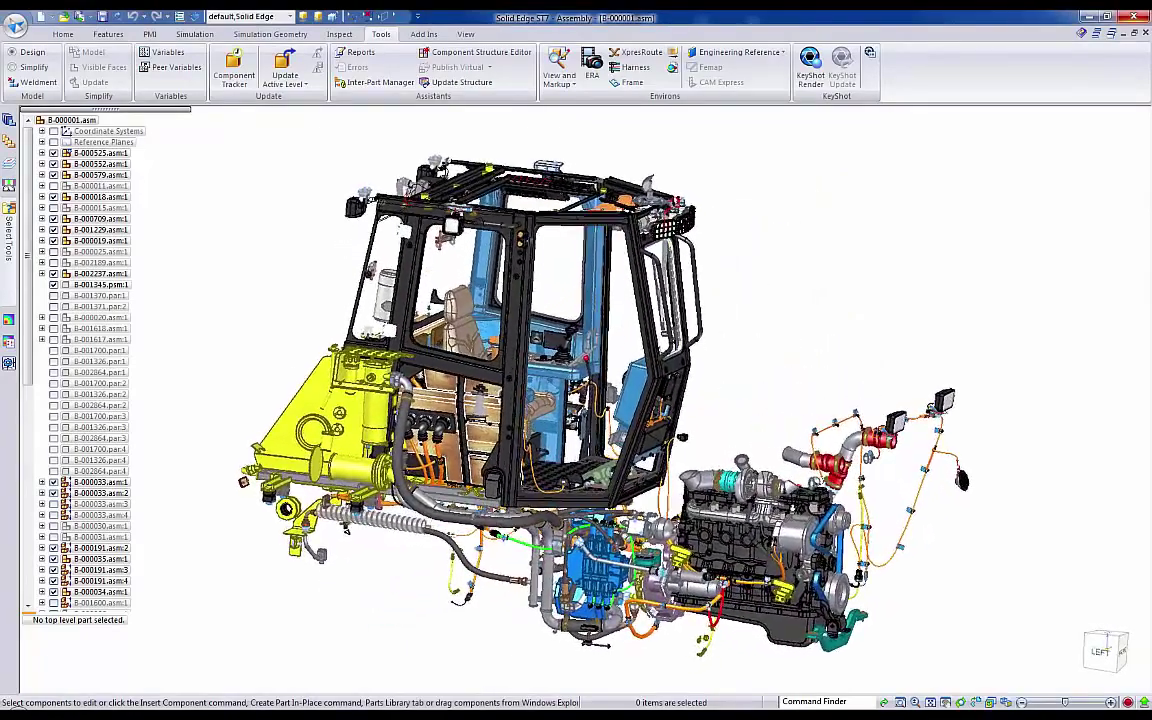
# Step: In Solid Edge, apply the Stripped Cab configuration to B-000001.asm, and replace it with the Upper Harness configuration
pyautogui.click(313, 20)
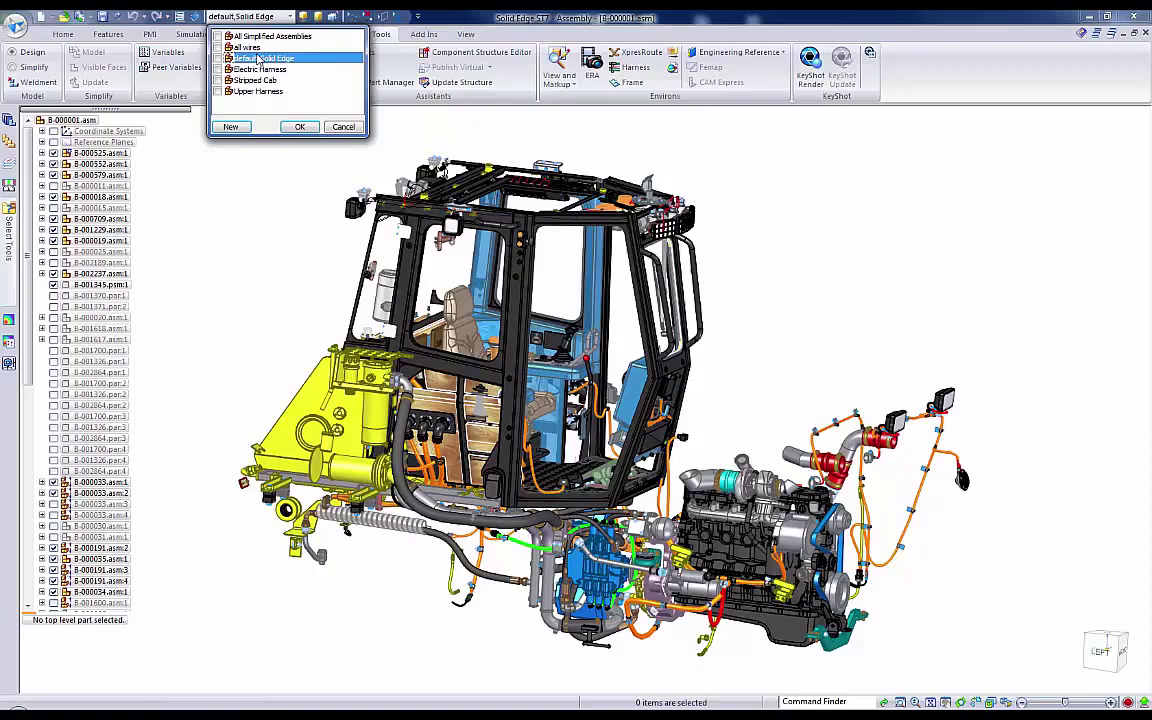
pyautogui.click(243, 80)
pyautogui.click(292, 127)
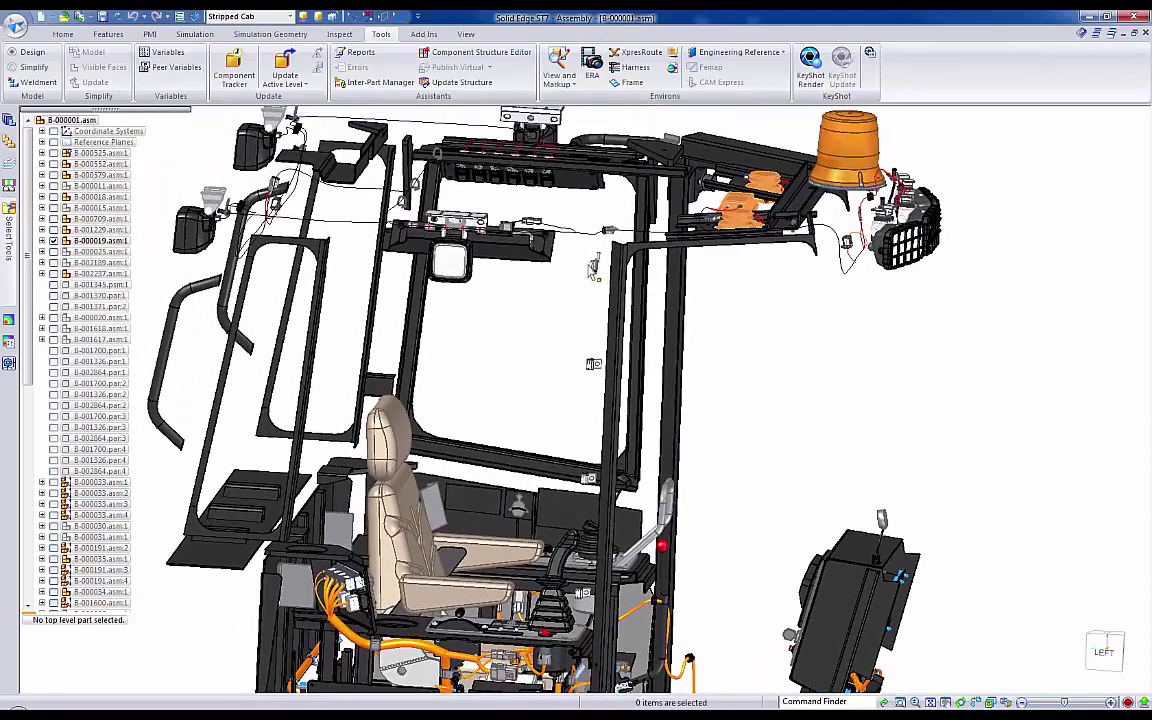
pyautogui.click(289, 17)
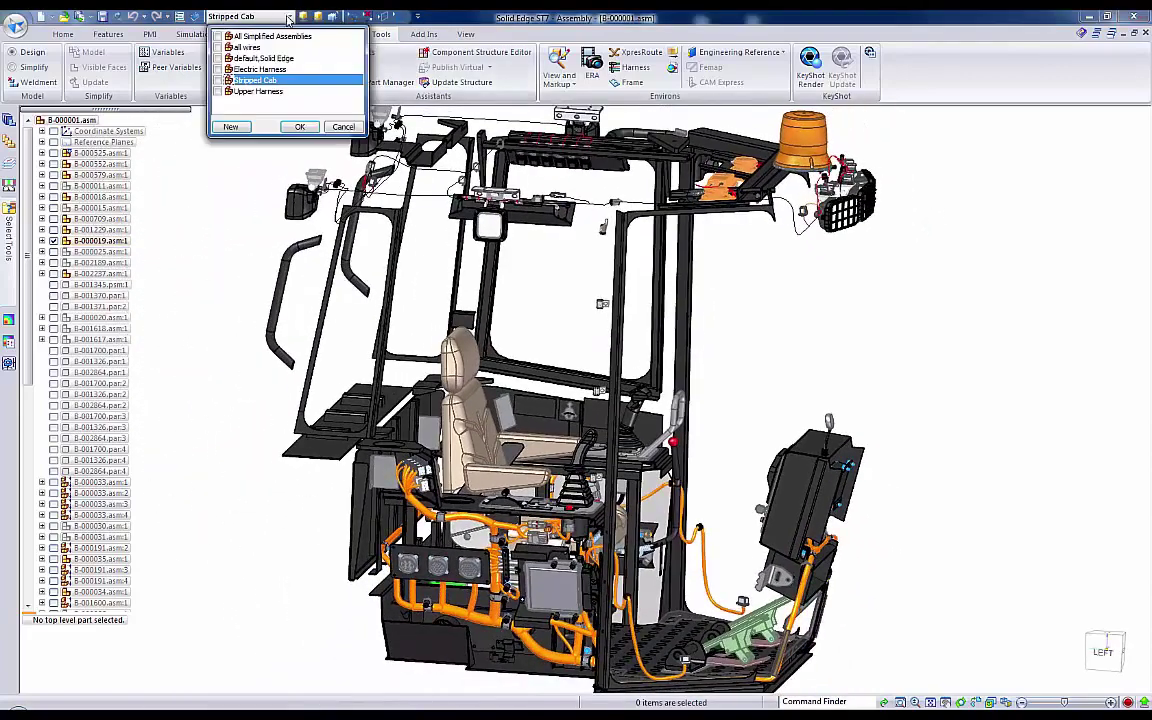
pyautogui.click(259, 91)
pyautogui.click(299, 126)
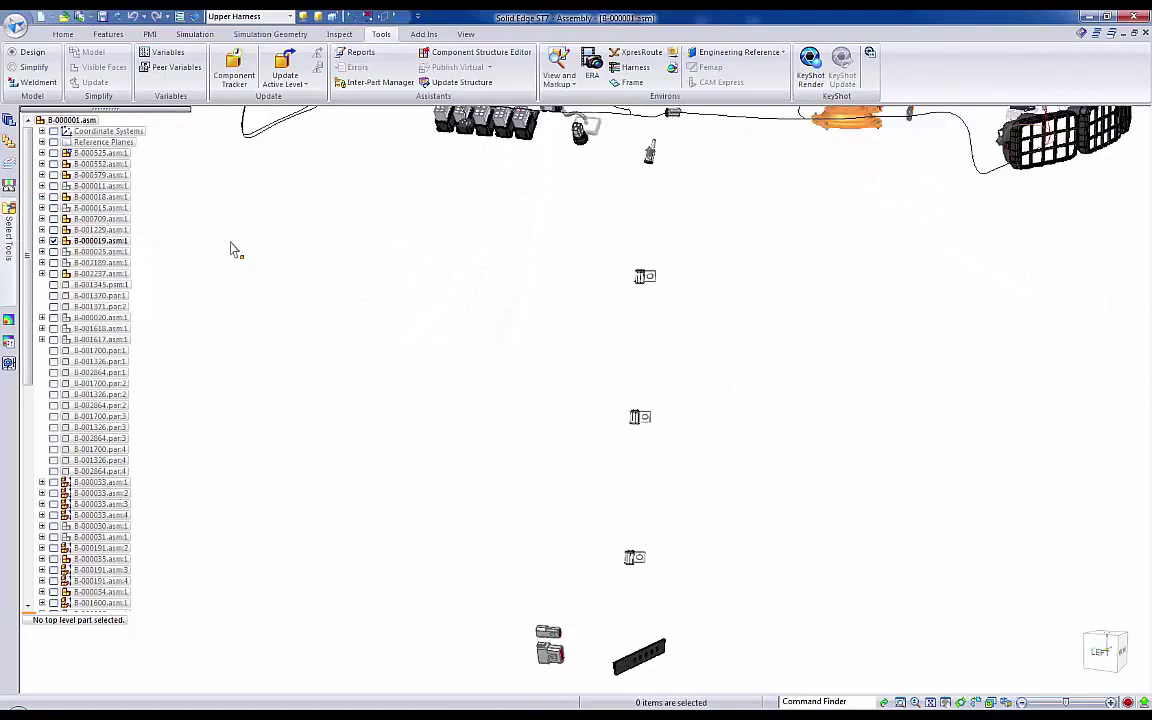
# Step: Edit the subassembly B-000602.asm in place from its lower grey connector and enter the Harness Design environment
pyautogui.click(478, 608)
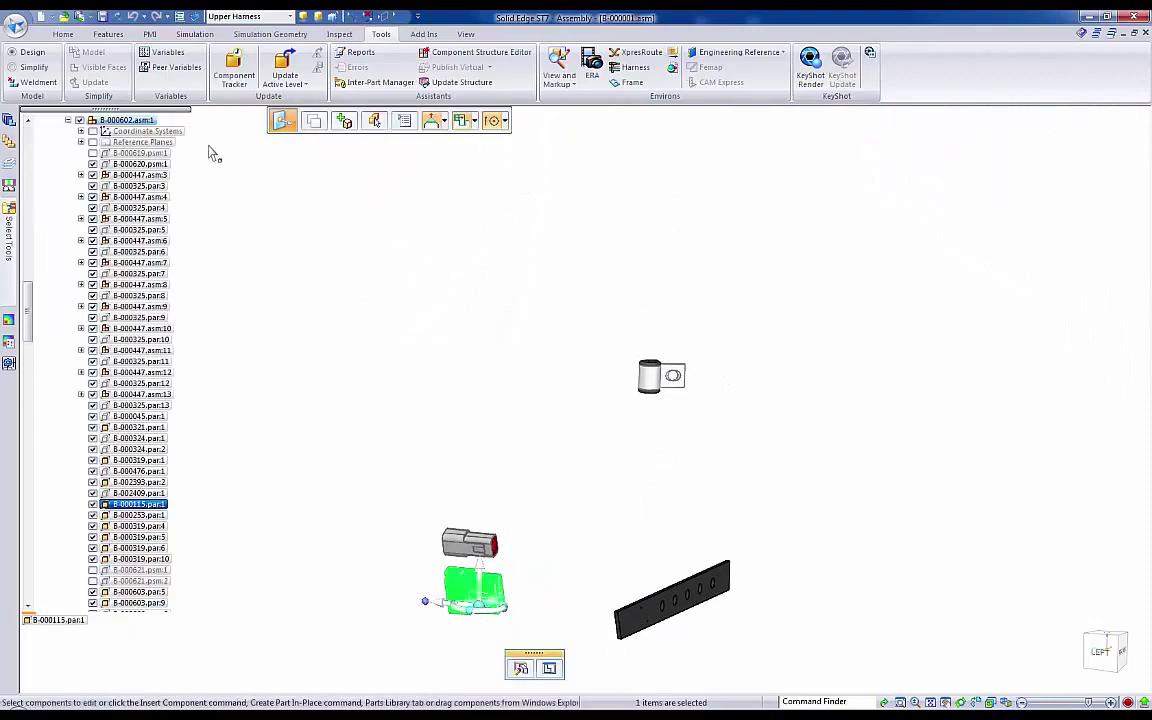
pyautogui.click(238, 128)
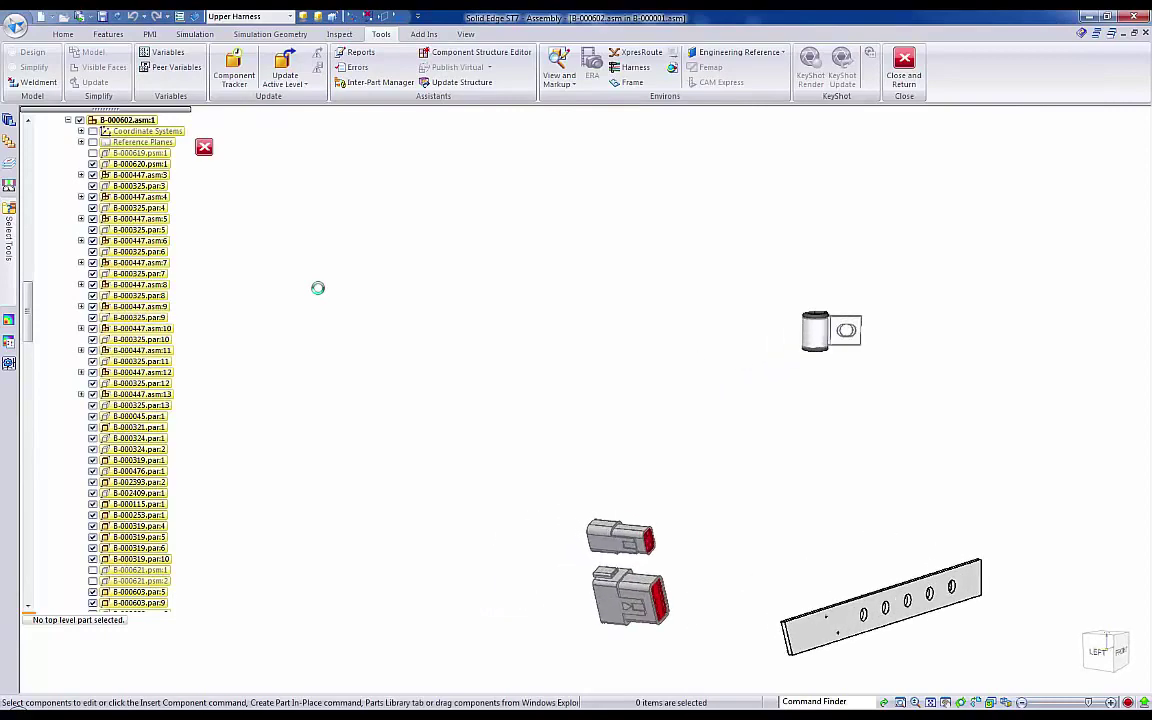
pyautogui.click(633, 67)
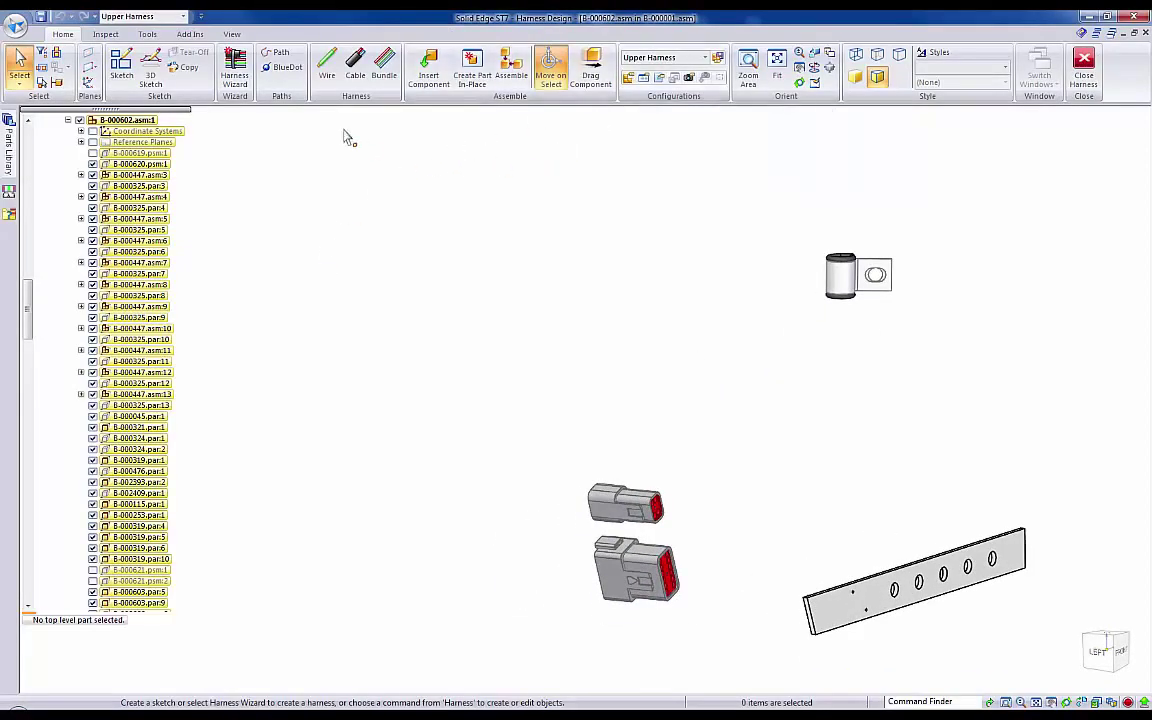
# Step: Set up the Harness Wizard with the Zuken - E3.series format, component document SE Upper Harness_CMP-A.xml and connection document SE Upper Harness_CON-A.xml
pyautogui.click(234, 68)
pyautogui.click(247, 287)
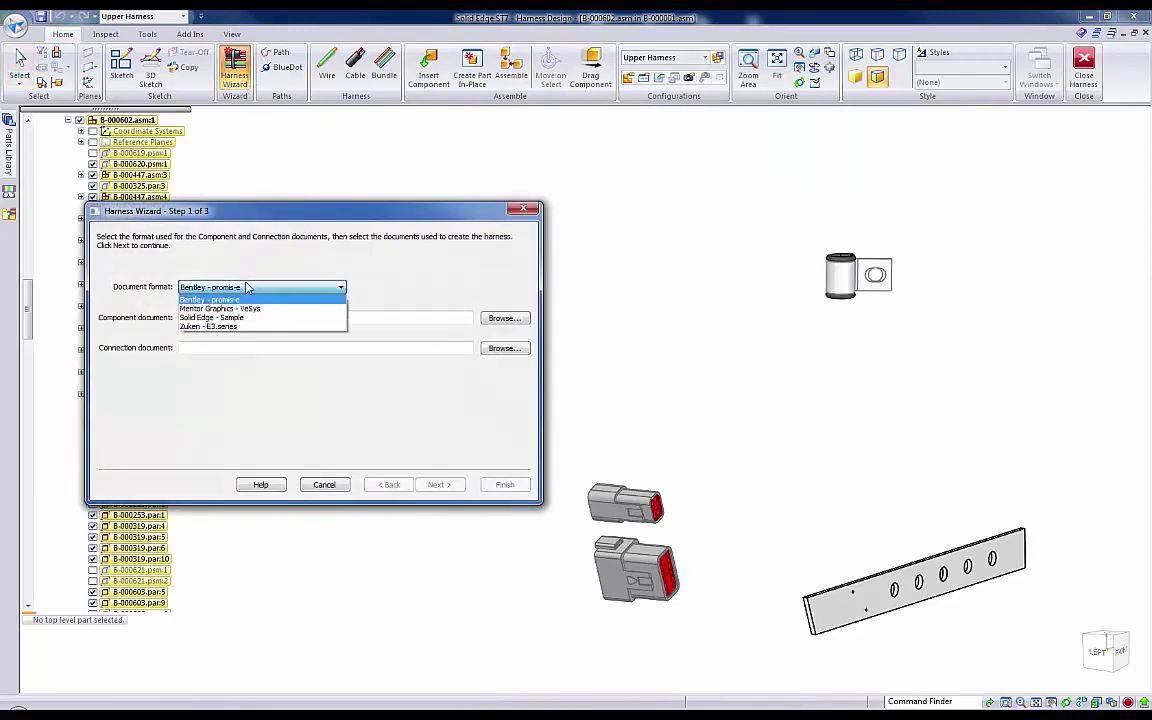
pyautogui.click(215, 326)
pyautogui.click(504, 318)
pyautogui.click(385, 320)
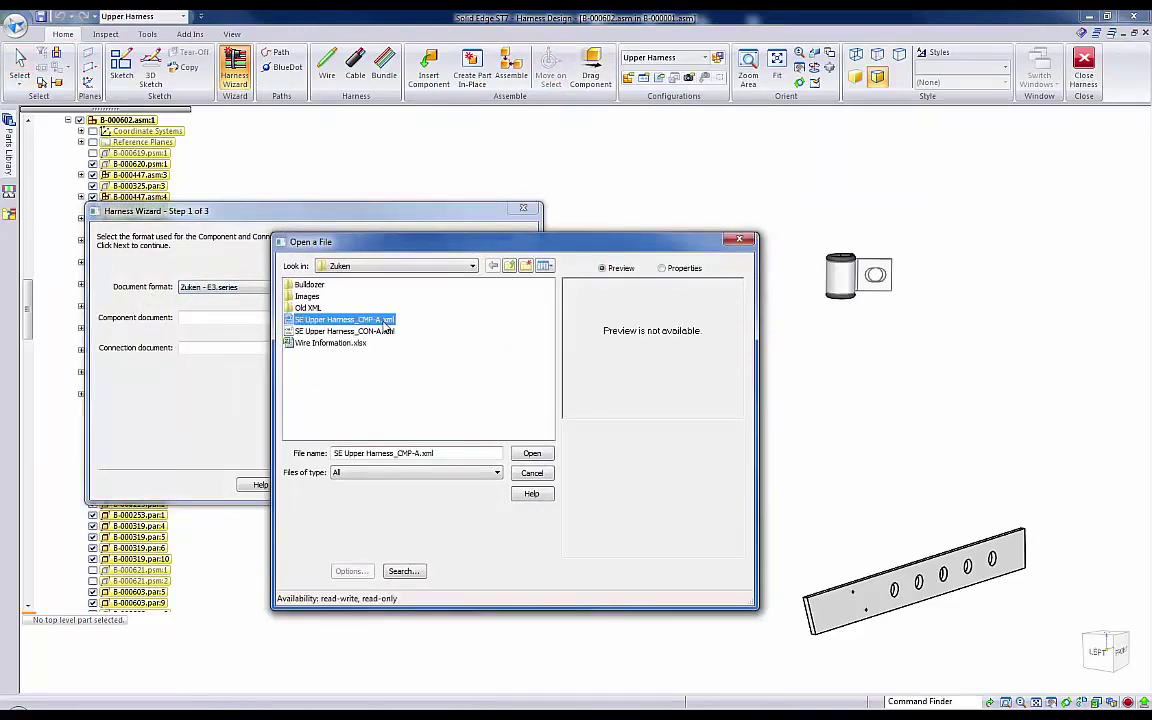
pyautogui.click(532, 454)
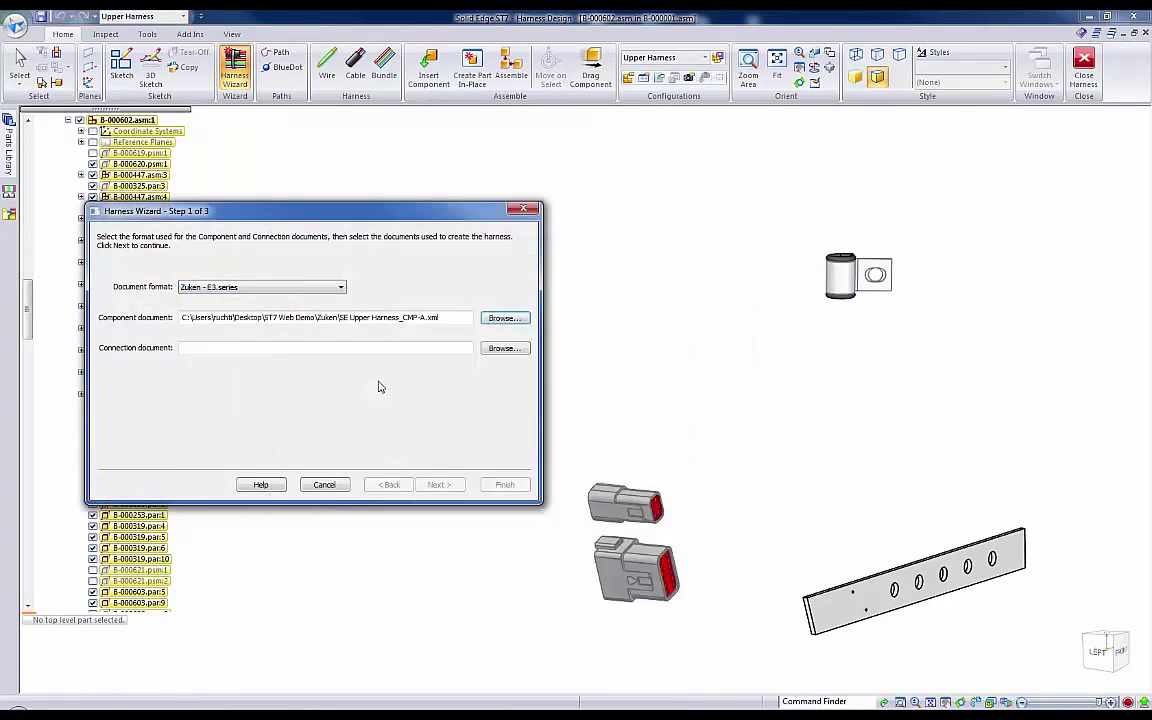
pyautogui.click(505, 348)
pyautogui.click(360, 331)
pyautogui.click(531, 453)
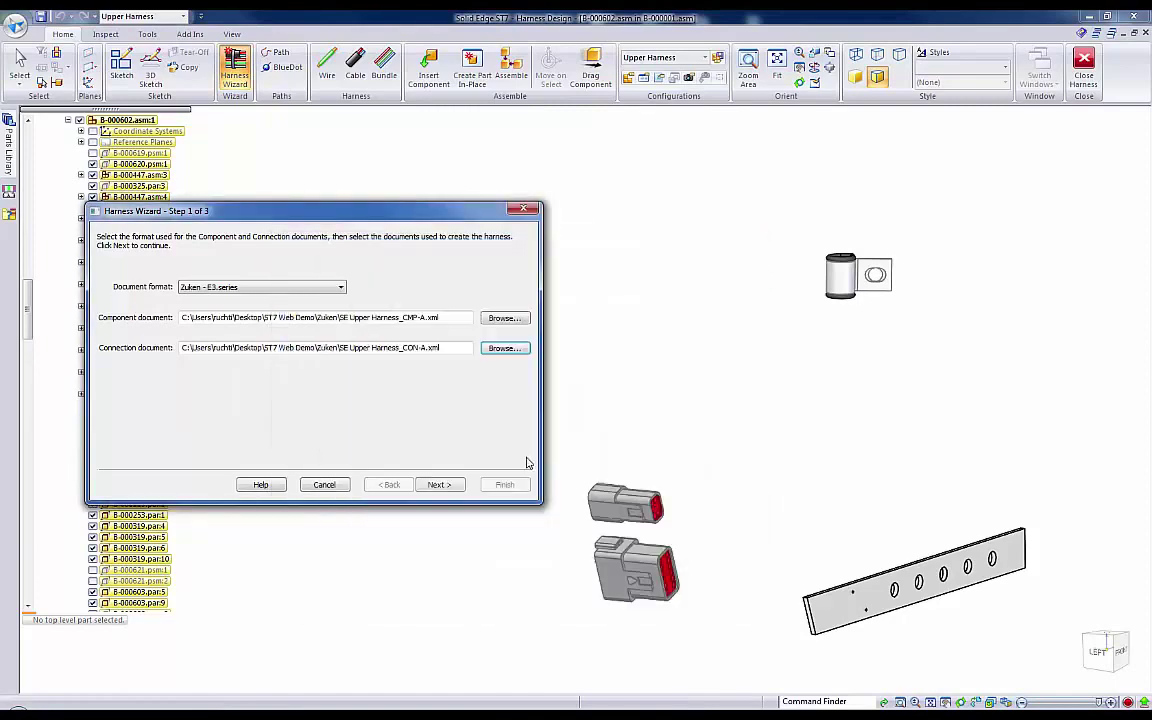
pyautogui.click(459, 484)
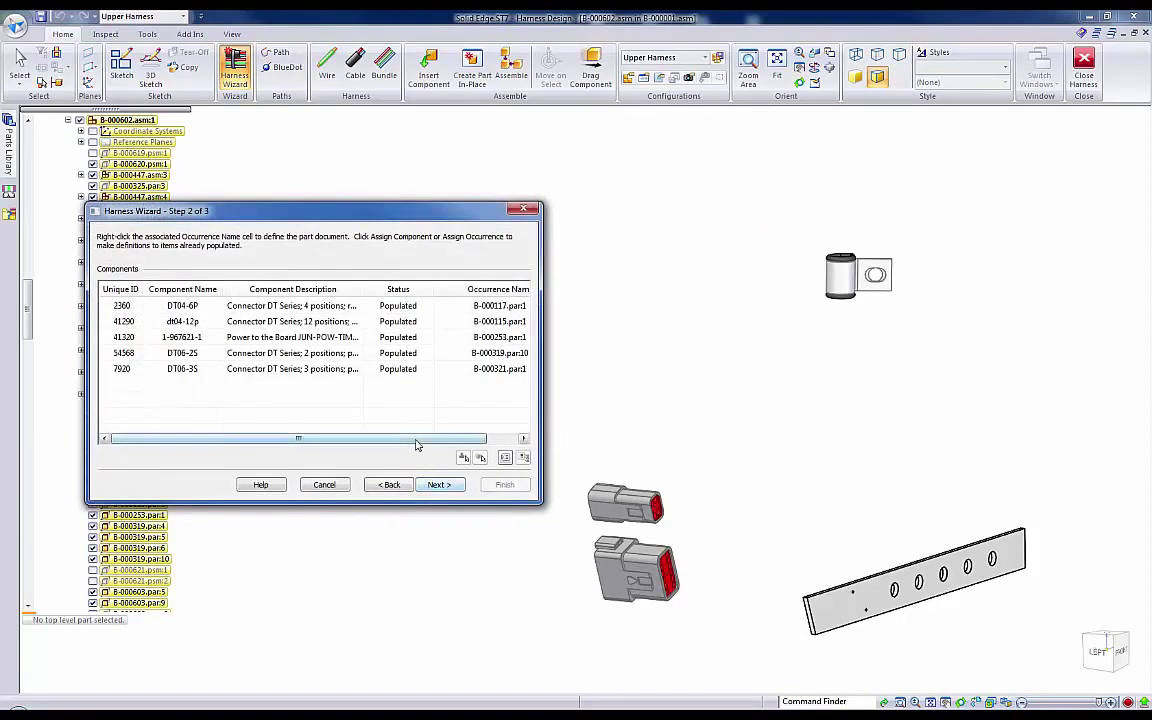
# Step: Review the wizard's component assignments and full component descriptions, check the wire connections, and generate the harness wires
pyautogui.moveTo(418, 444); pyautogui.dragTo(388, 404)
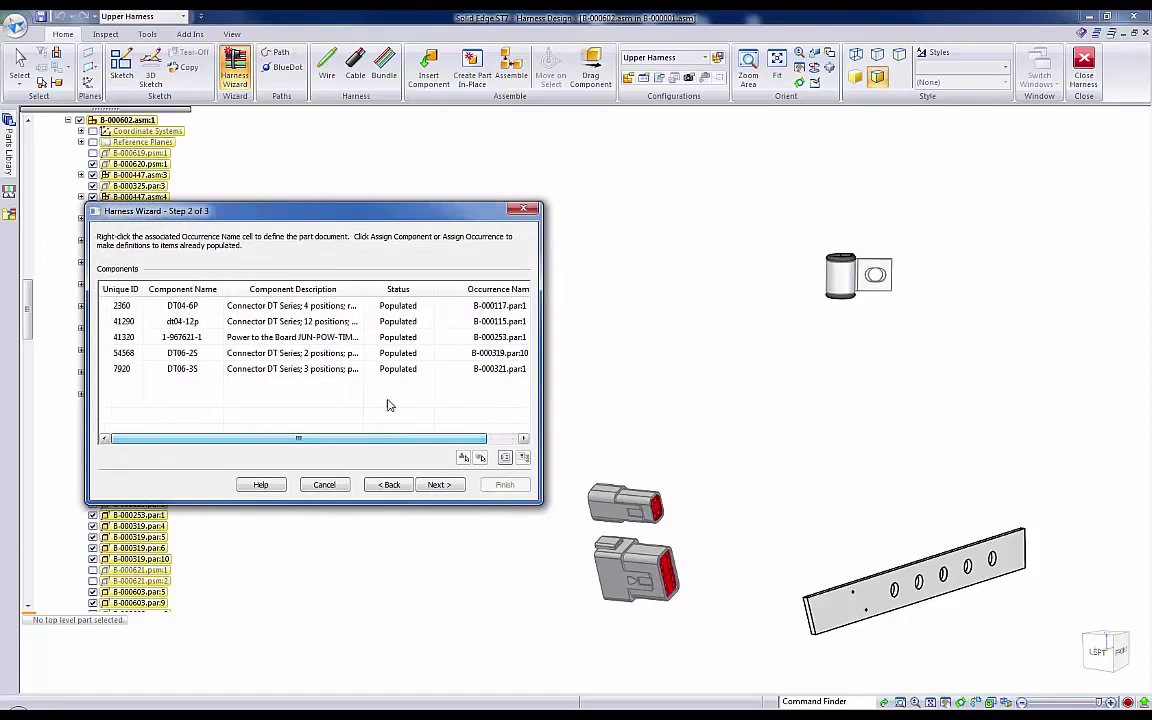
pyautogui.moveTo(363, 289); pyautogui.dragTo(421, 289)
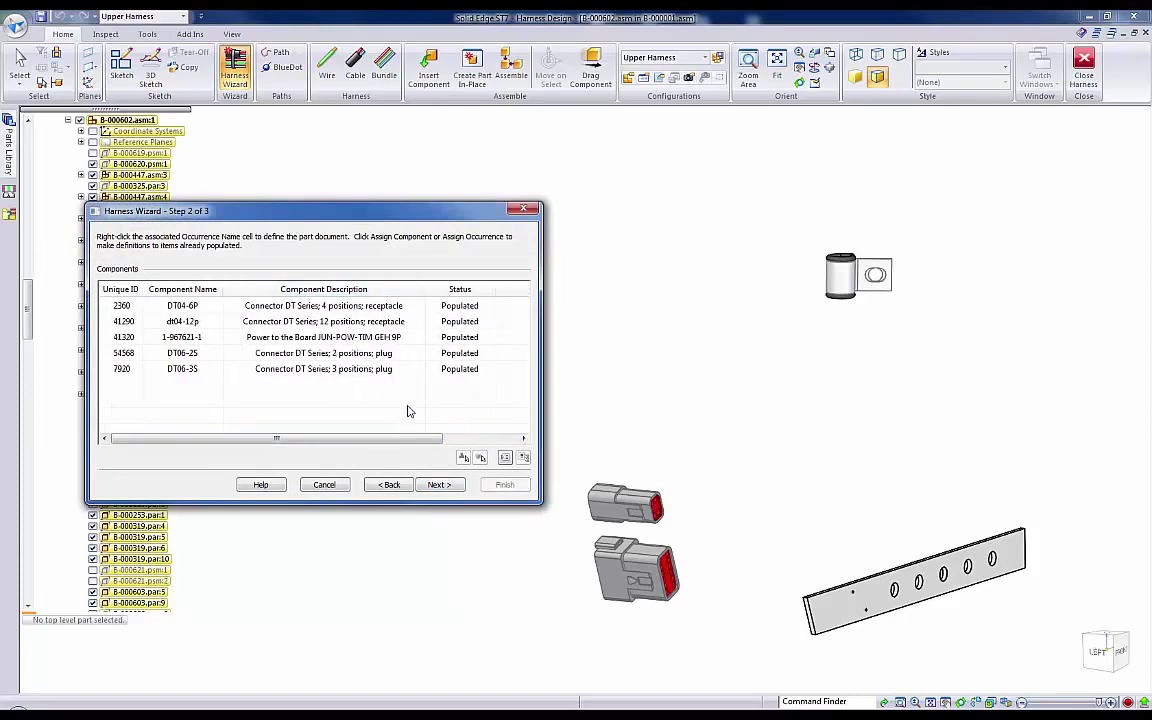
pyautogui.click(440, 485)
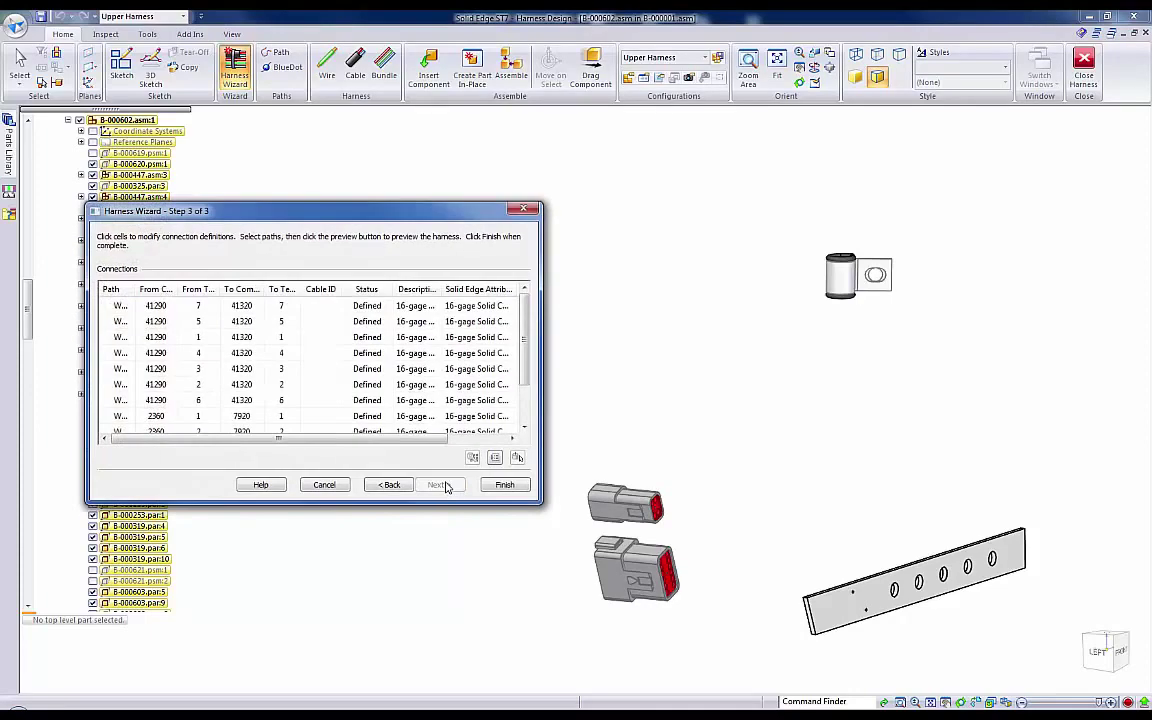
pyautogui.moveTo(424, 439); pyautogui.dragTo(388, 436)
pyautogui.scroll(-1, 391, 383)
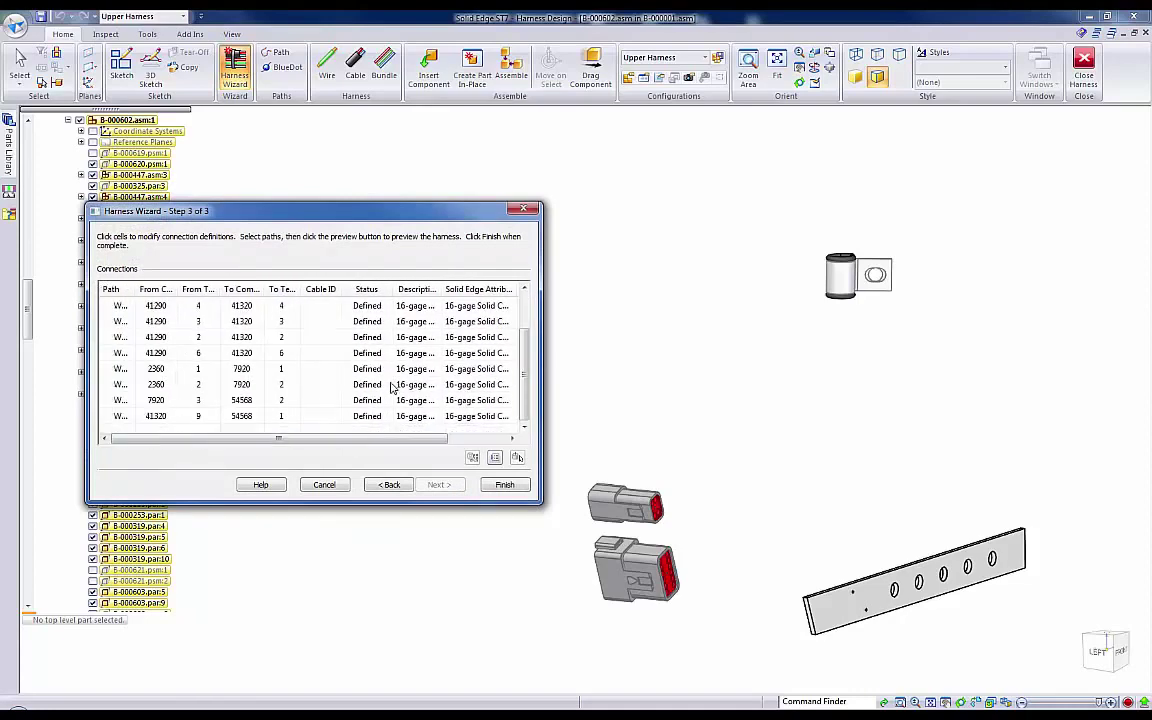
pyautogui.click(500, 485)
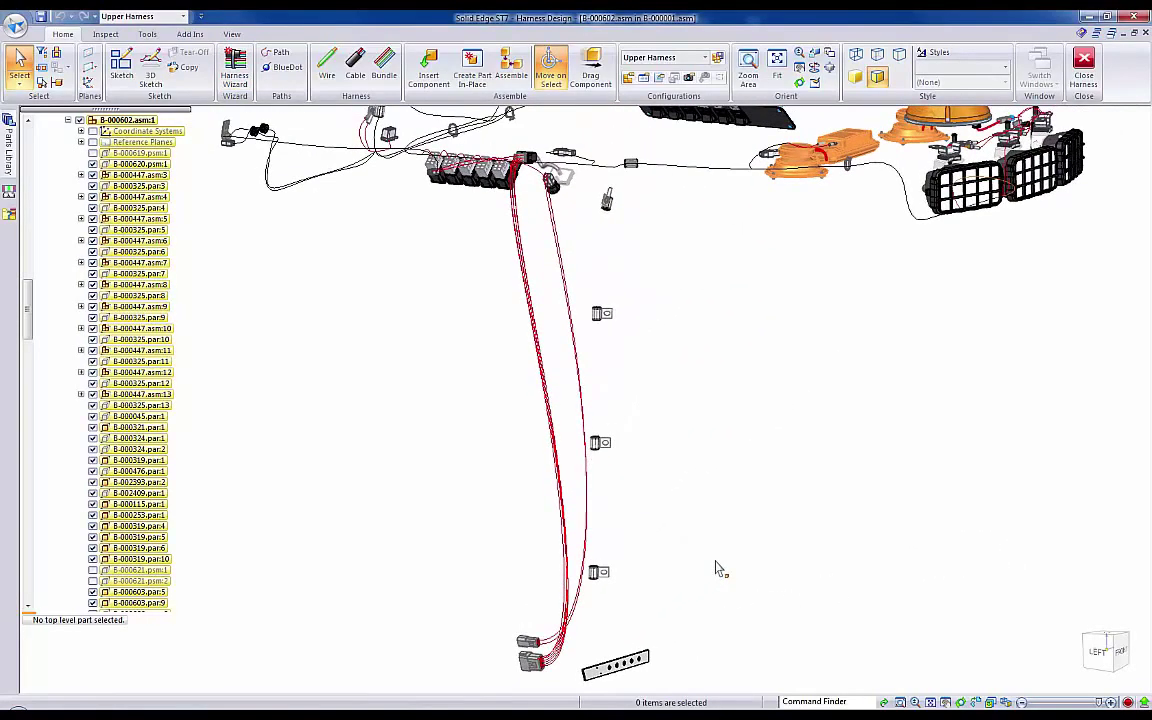
# Step: Draw a harness path through the vertical row of cable clamps, from the lowest clamp up to the top one
pyautogui.click(280, 55)
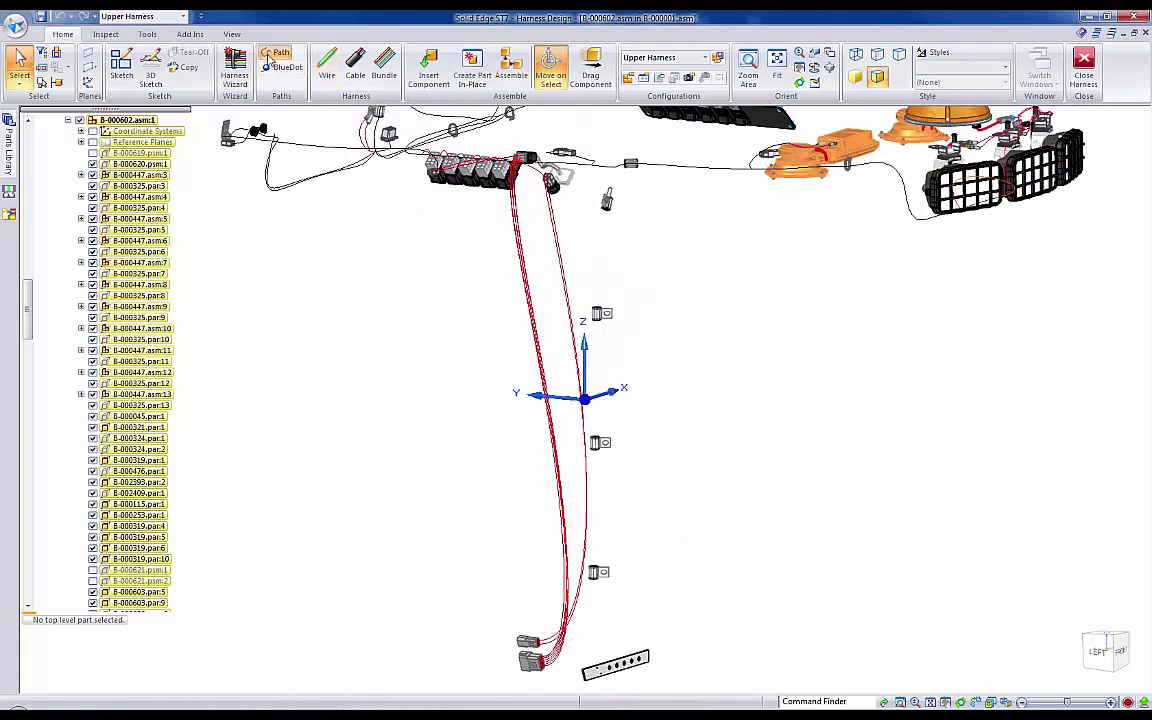
pyautogui.click(493, 121)
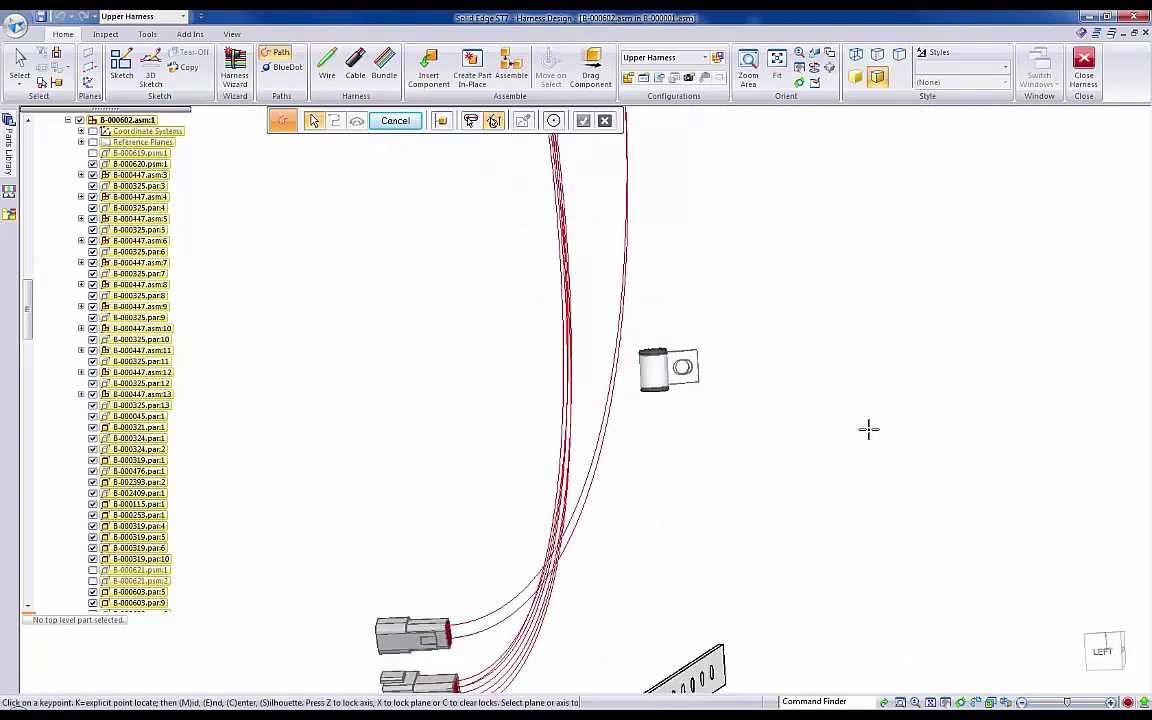
pyautogui.click(634, 381)
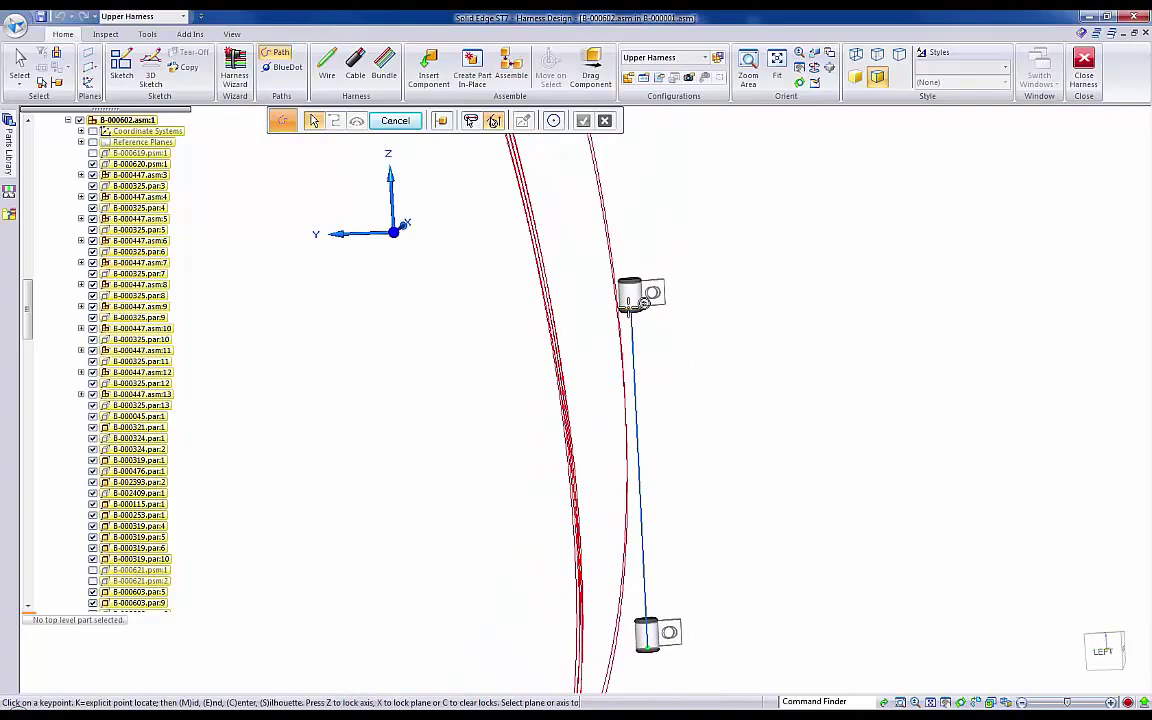
pyautogui.click(640, 301)
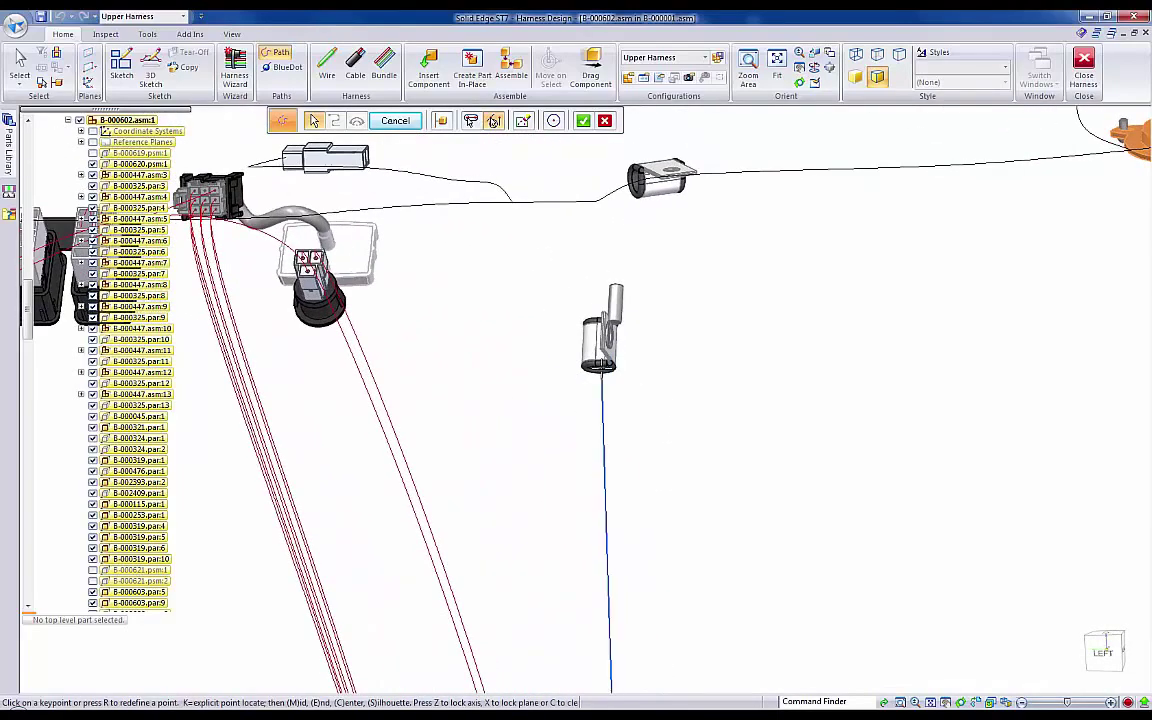
pyautogui.click(597, 361)
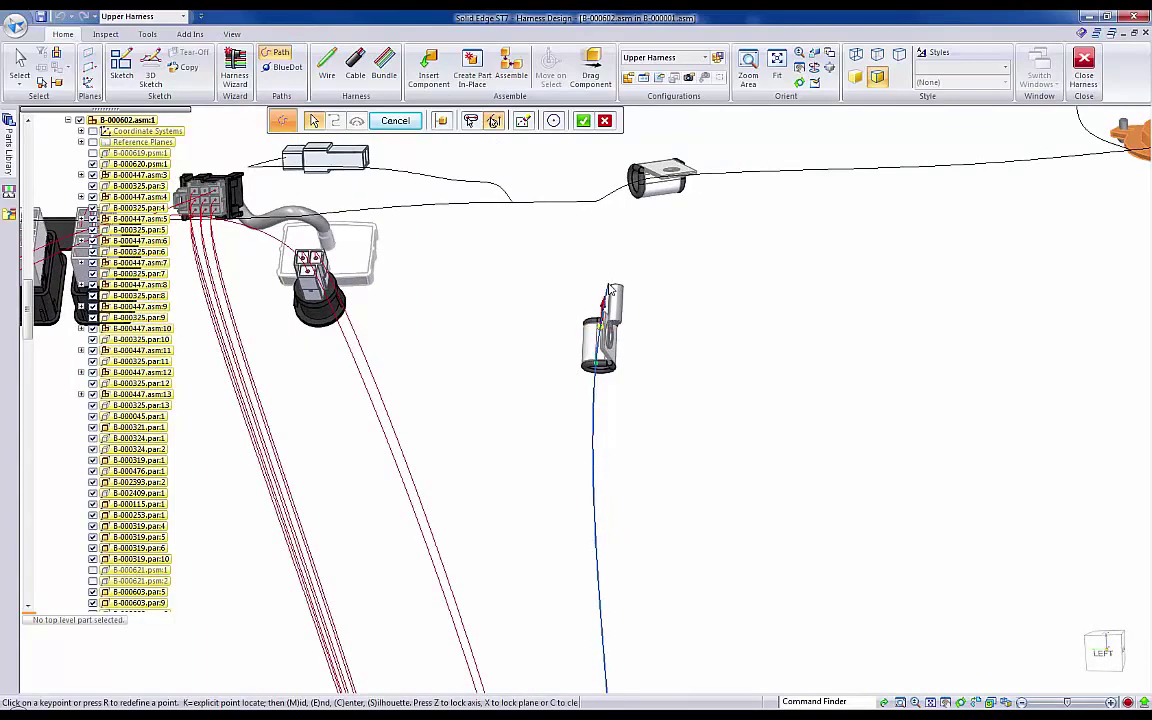
pyautogui.rightClick(735, 360)
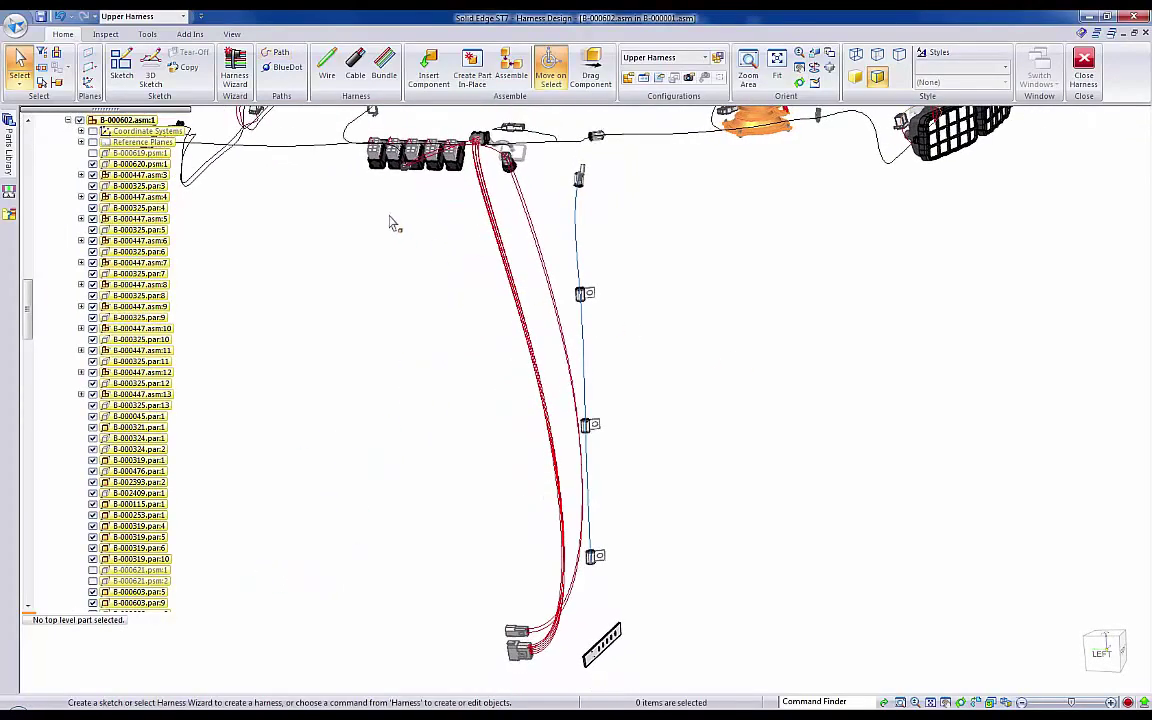
# Step: Bundle the imported wires along the clamp path using 1/2-inch Flexible Steel Shielding Gray as the bundle material
pyautogui.click(378, 72)
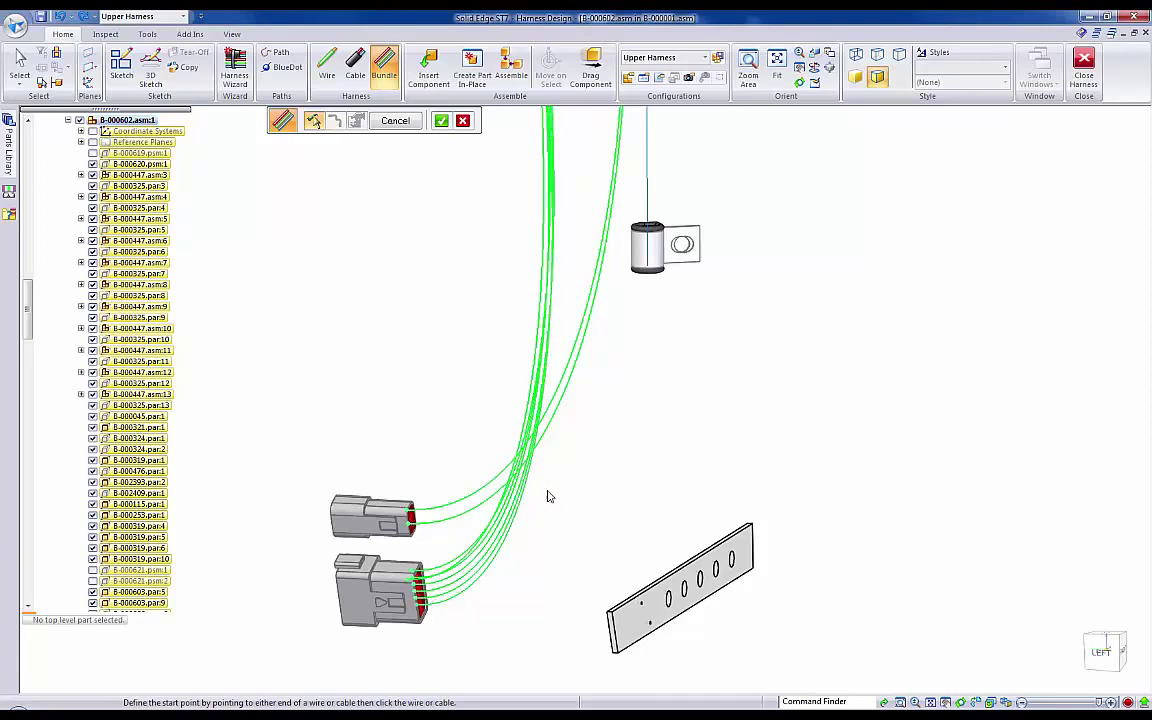
pyautogui.rightClick(610, 460)
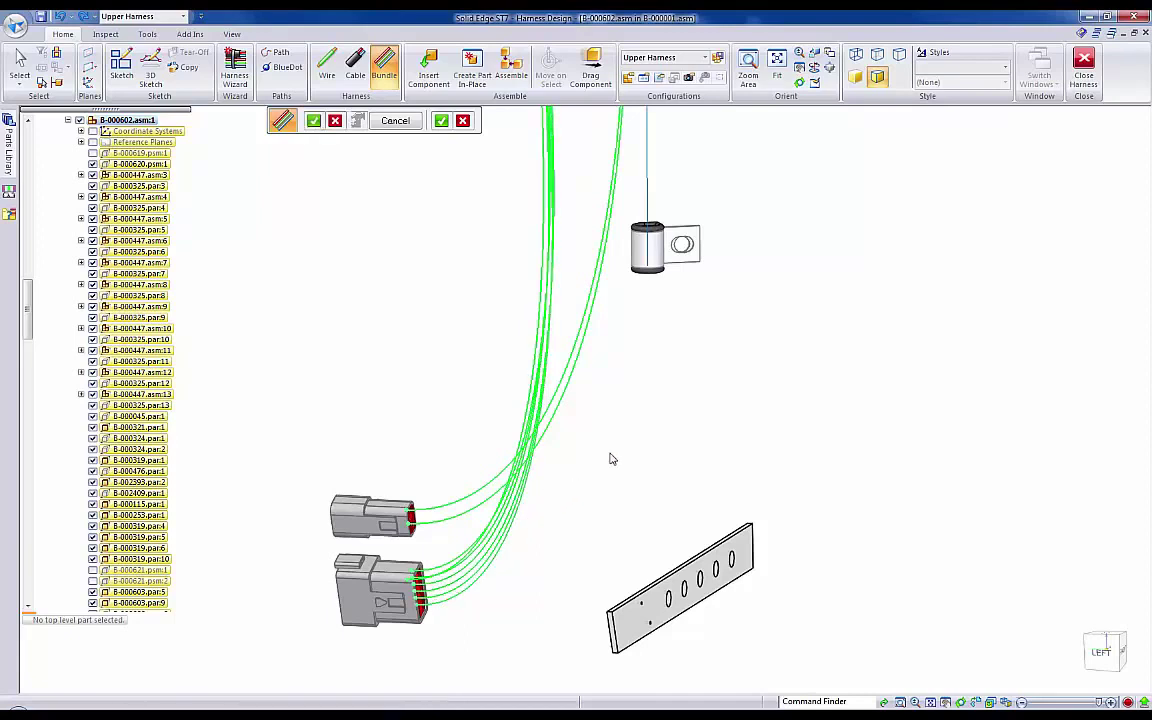
pyautogui.rightClick(728, 290)
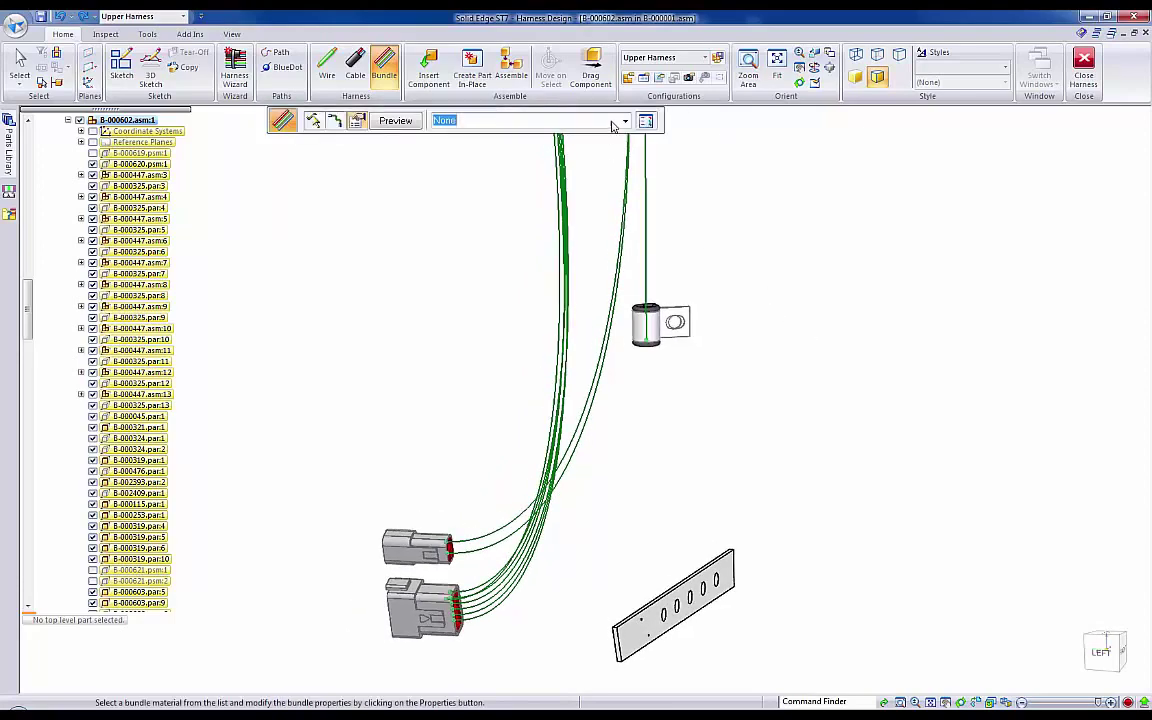
pyautogui.click(624, 121)
pyautogui.click(505, 134)
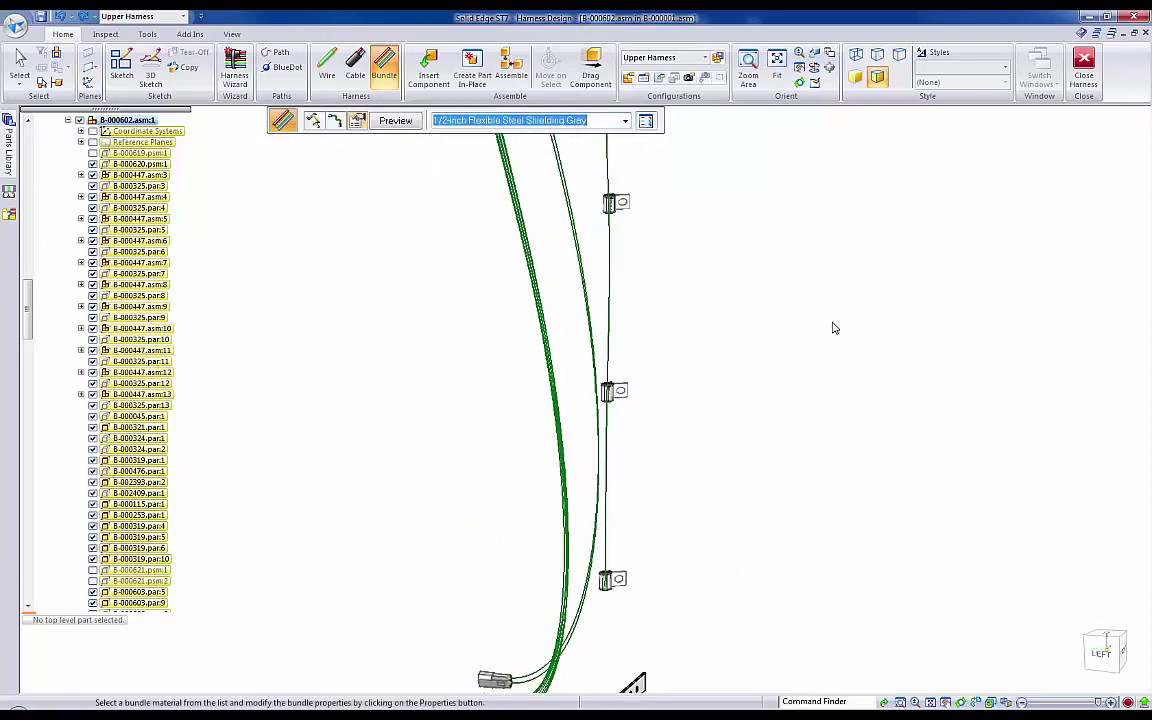
pyautogui.rightClick(745, 323)
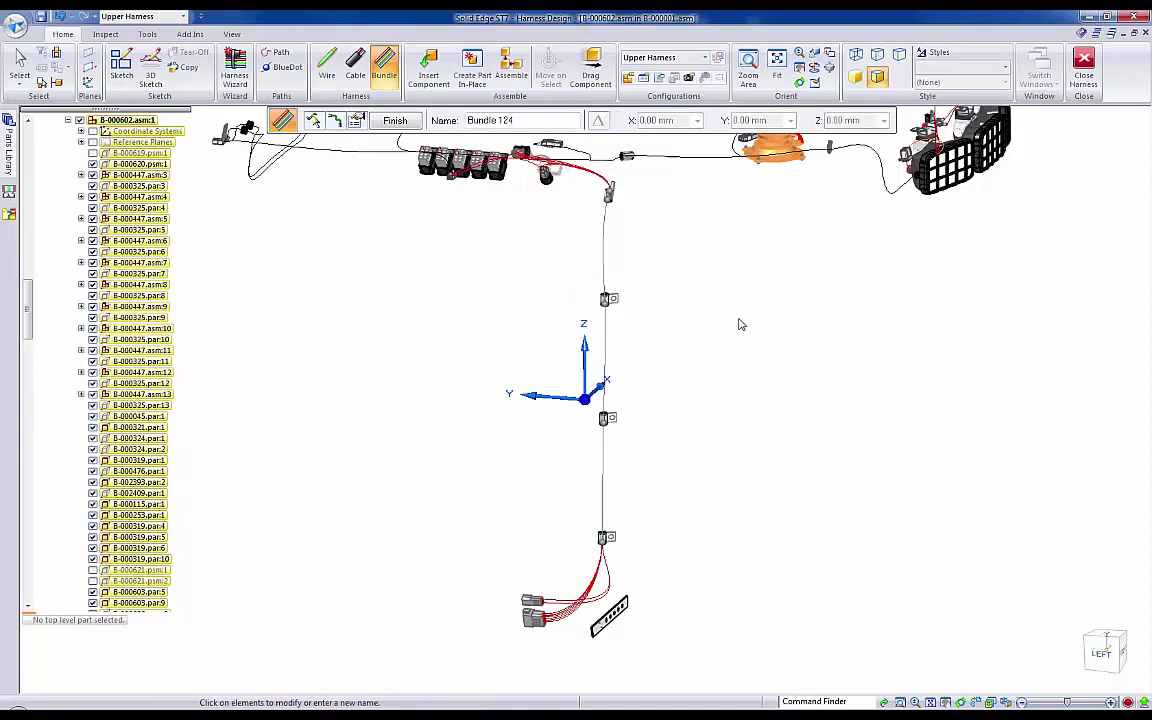
pyautogui.rightClick(740, 324)
pyautogui.press('Escape')
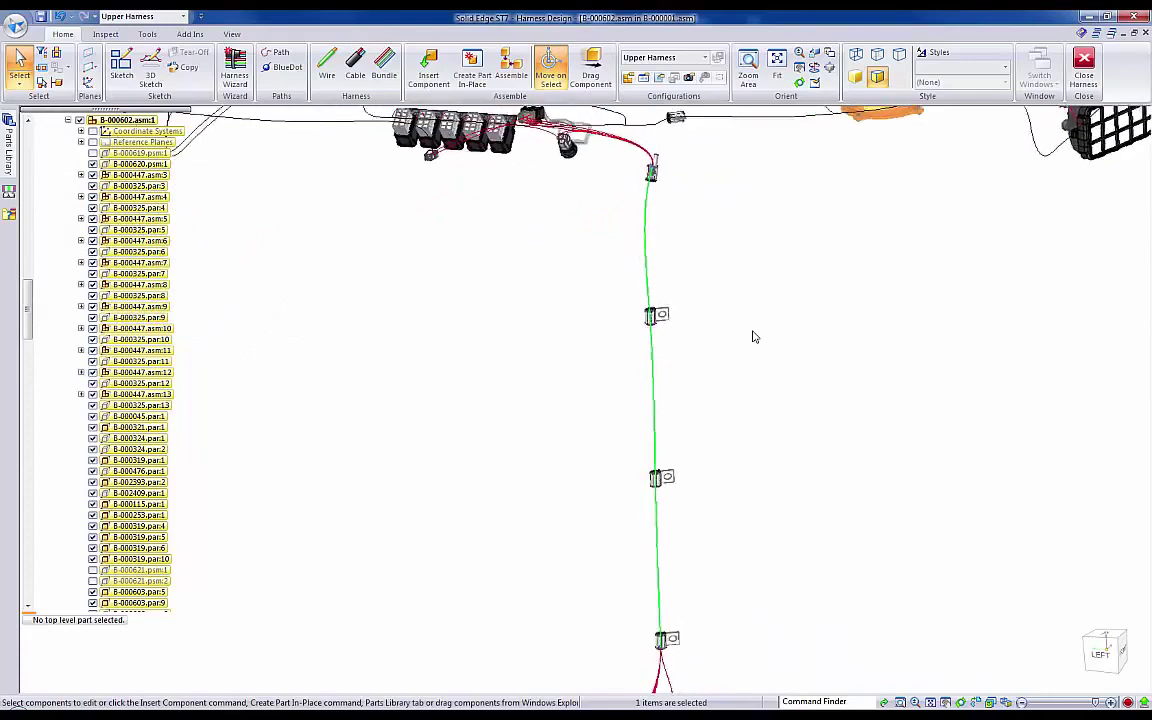
# Step: Create physical conductors for the newest bundle and all nine wires it contains
pyautogui.moveTo(28, 288); pyautogui.dragTo(33, 457)
pyautogui.click(93, 460)
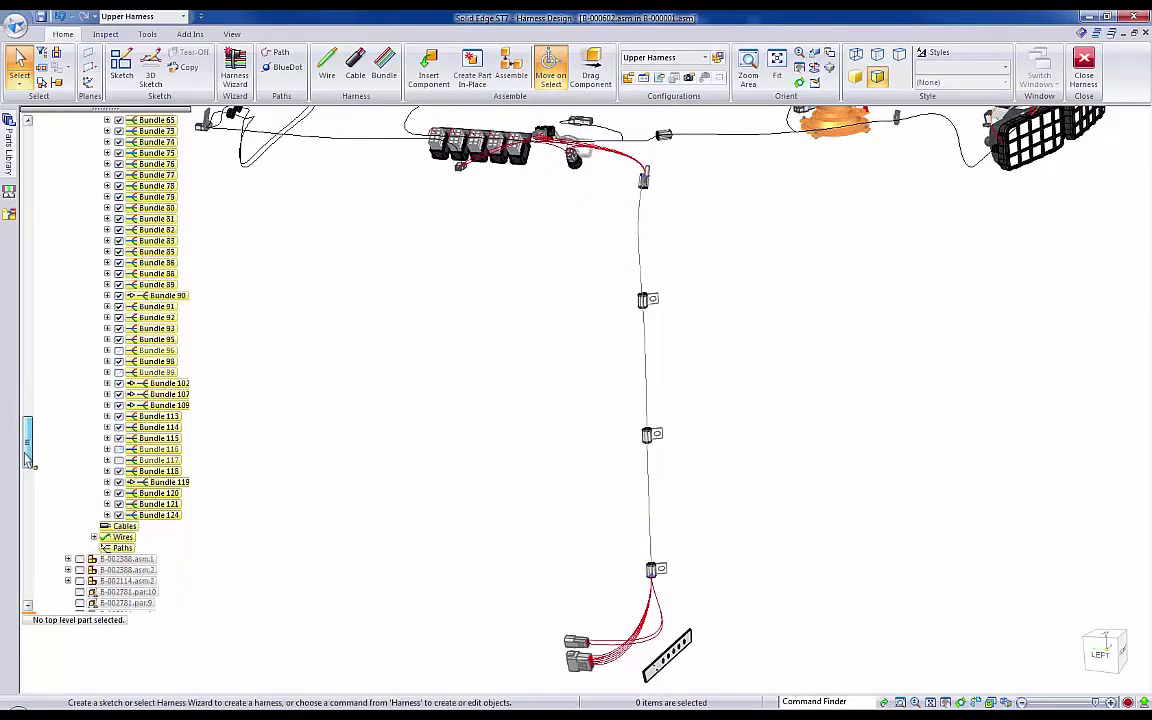
pyautogui.doubleClick(152, 471)
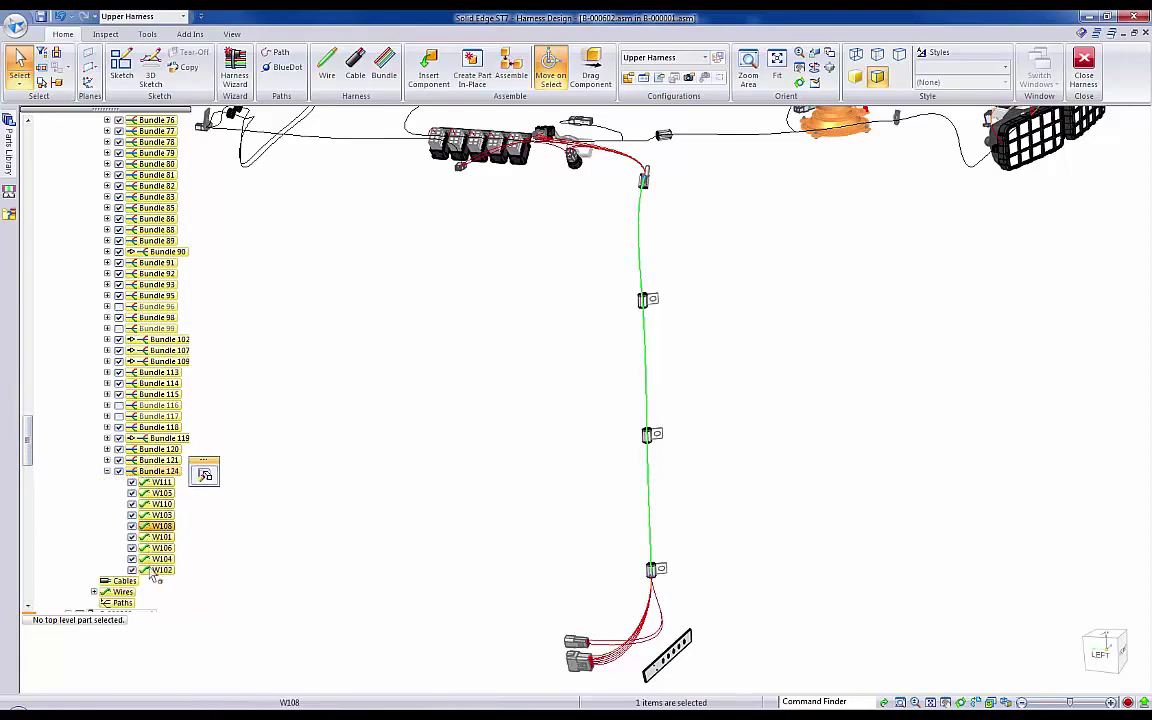
pyautogui.keyDown('shift'); pyautogui.click(161, 569); pyautogui.keyUp('shift')
pyautogui.rightClick(152, 472)
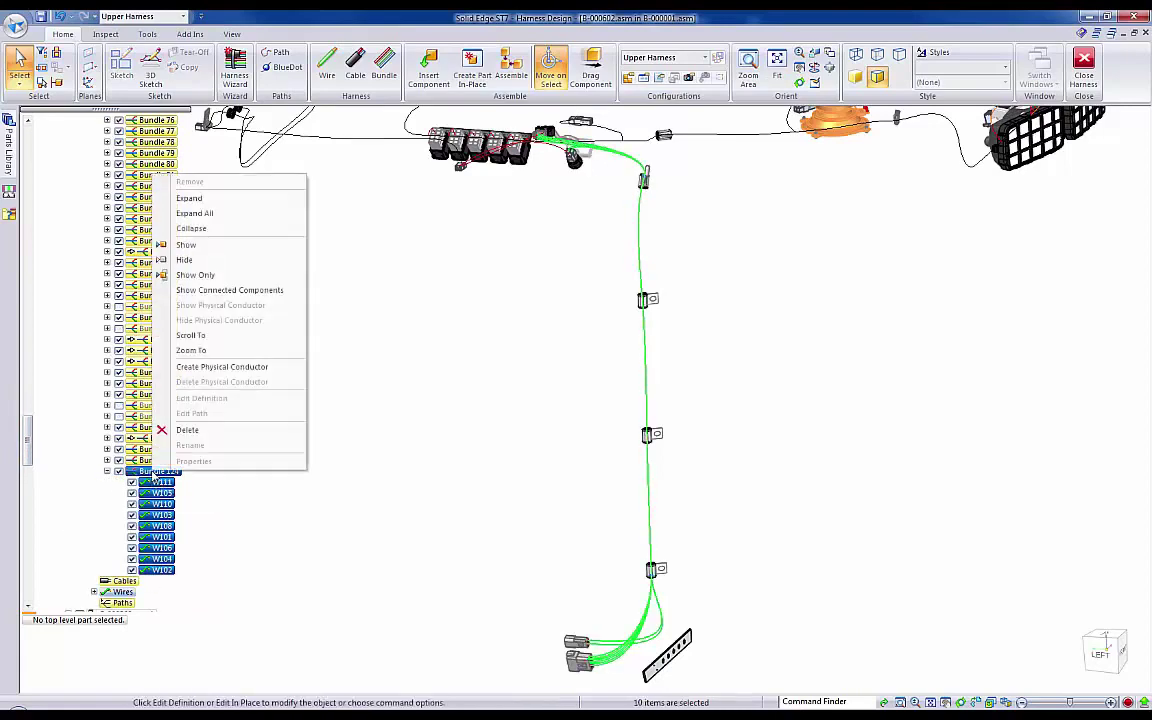
pyautogui.click(222, 366)
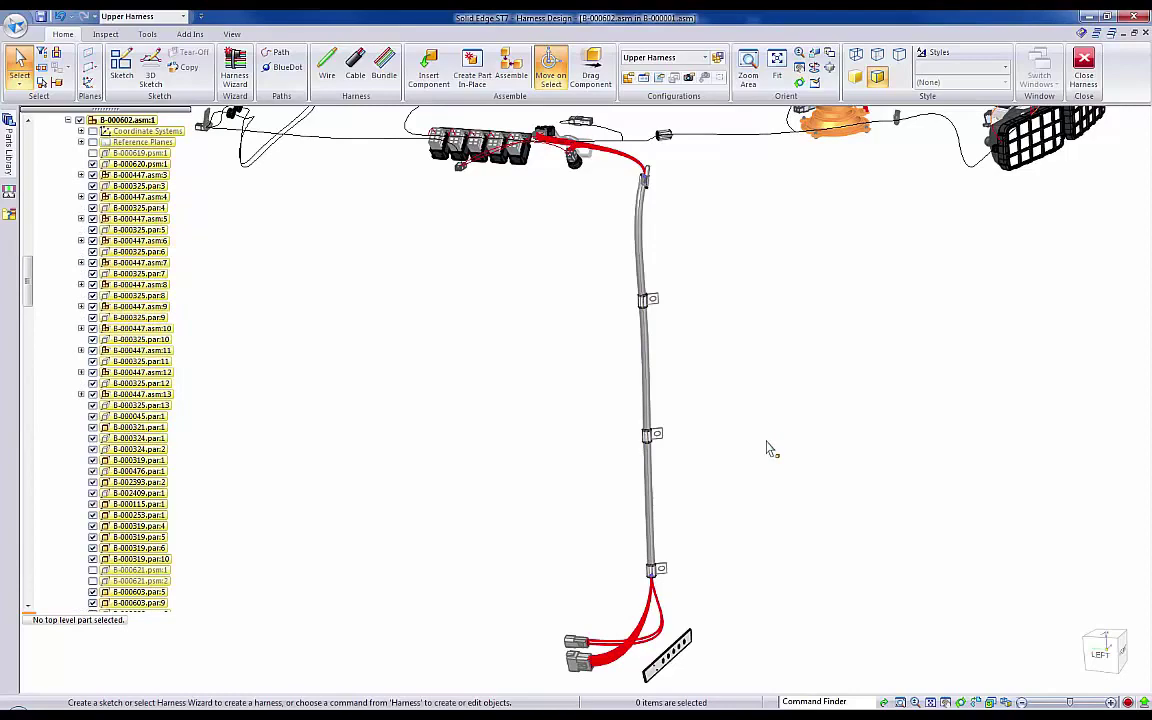